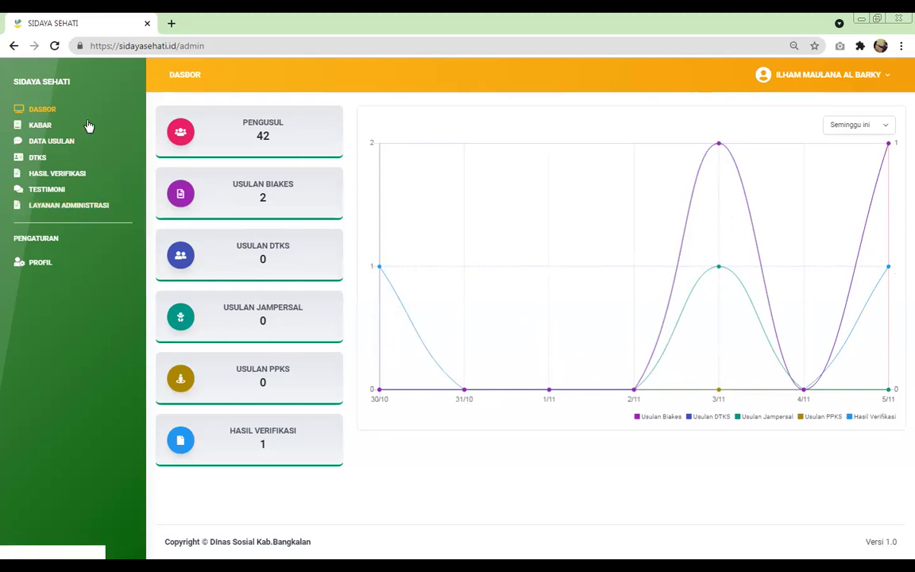
Step: Open the Data Usulan list, check the first proposal's location on the map, and return to the list
left_click(49, 141)
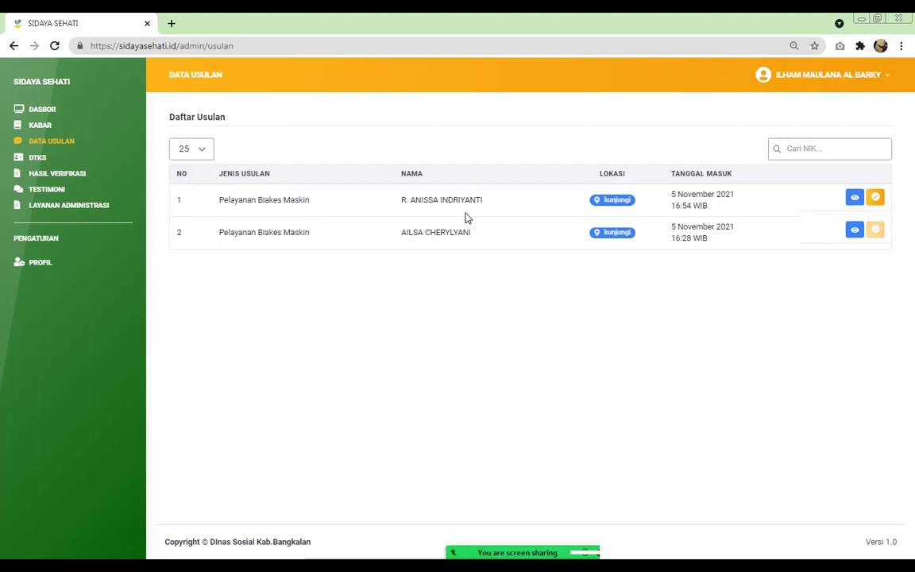
left_click(611, 201)
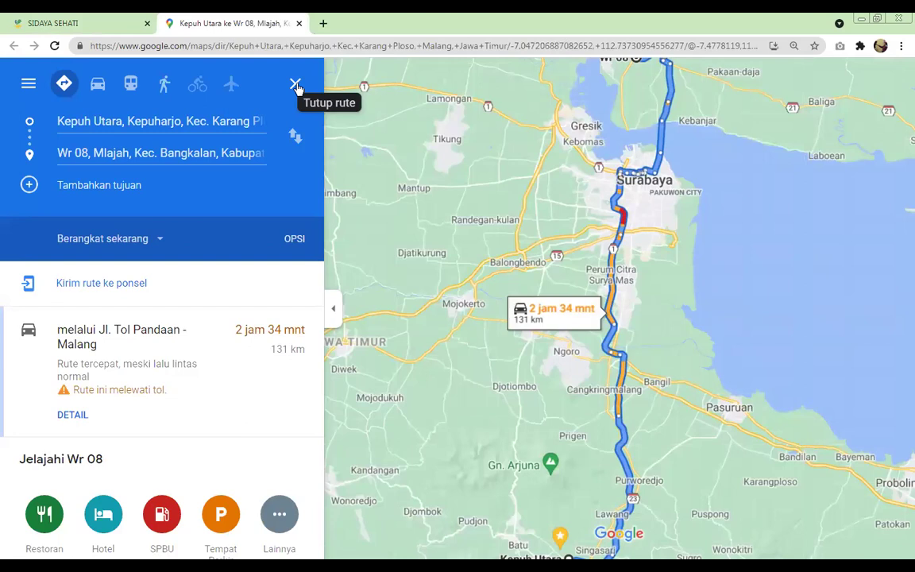
left_click(299, 23)
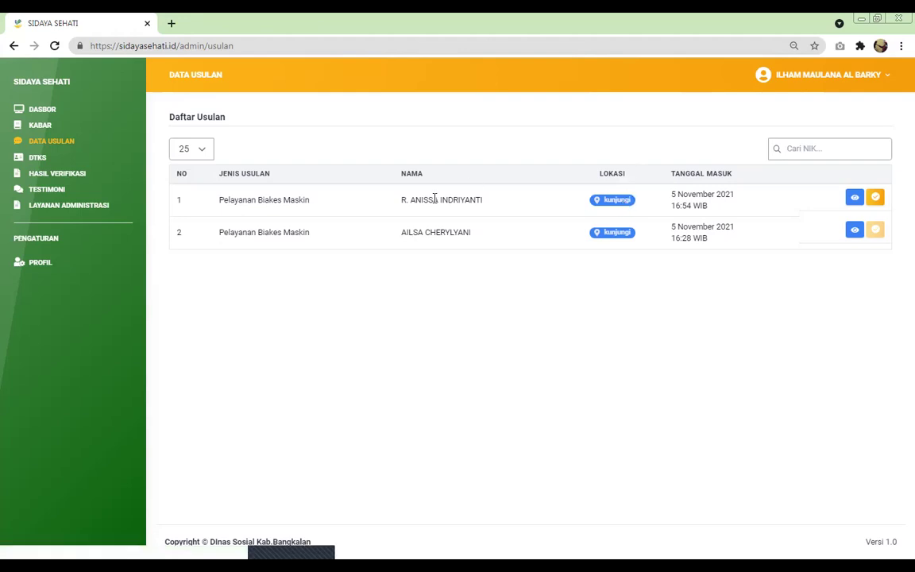
Step: Review the details of the first proposal in the list and continue to its verification form
left_click(853, 198)
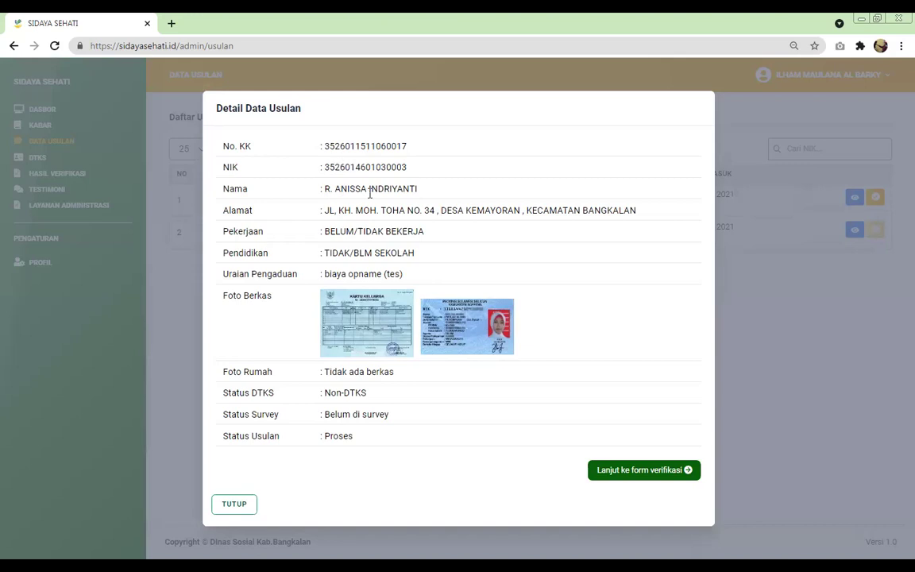
left_click_drag(324, 275, 369, 275)
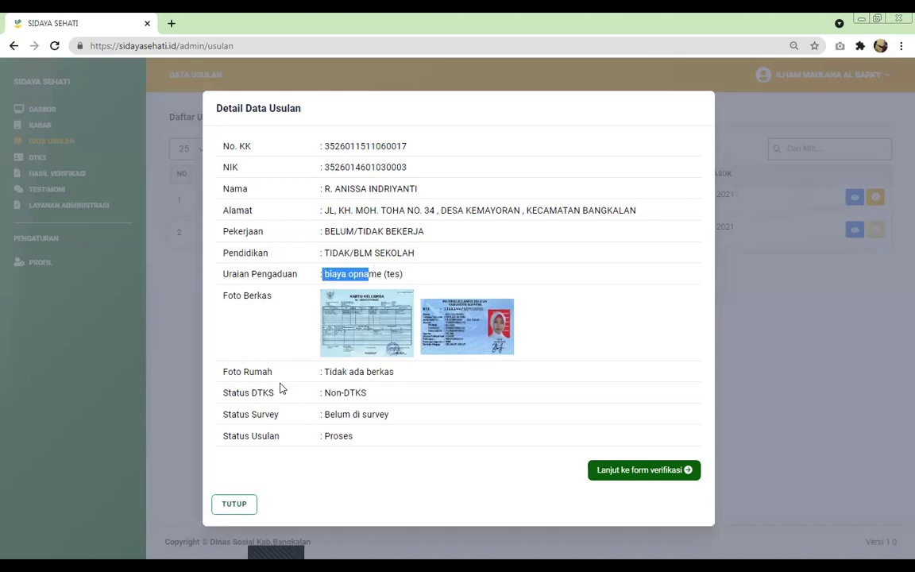
left_click(379, 369)
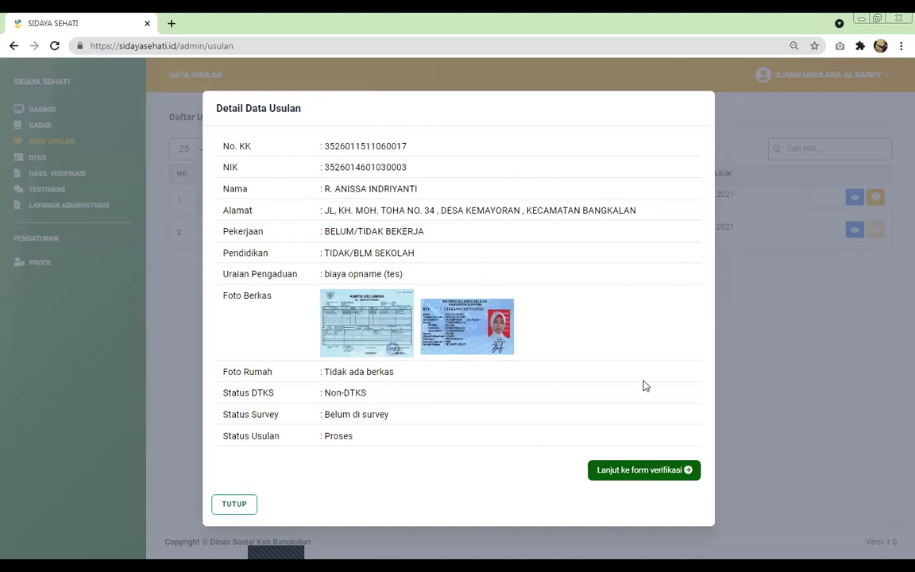
left_click(632, 475)
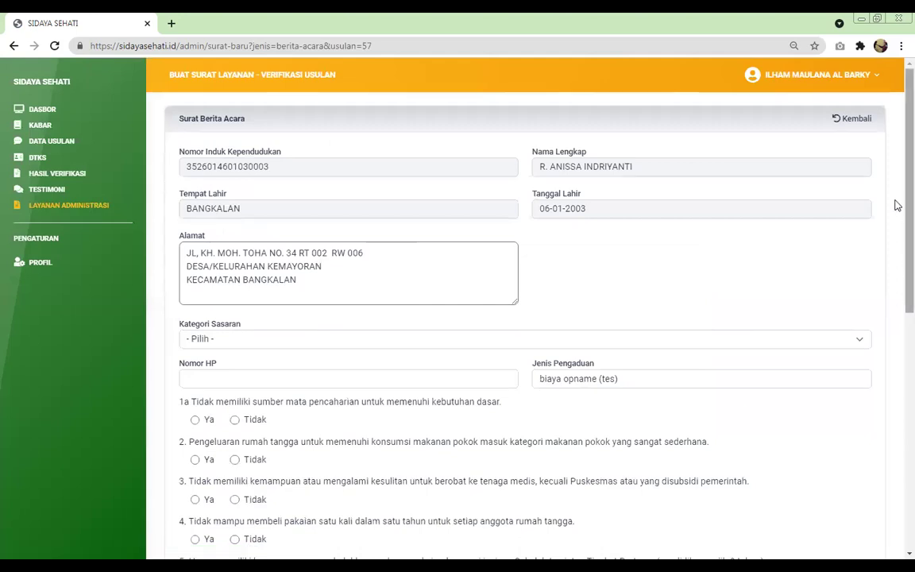
Step: Set Kategori Sasaran to "Masyarakaat Lainnya" and enter the applicant's phone number in Nomor HP
scroll(897, 205, "down", 1)
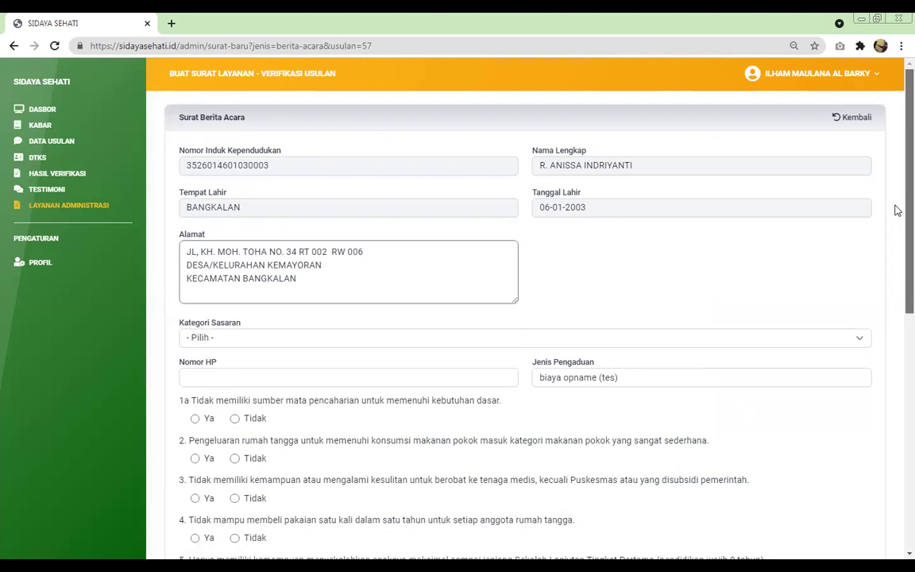
scroll(898, 230, "down", 1)
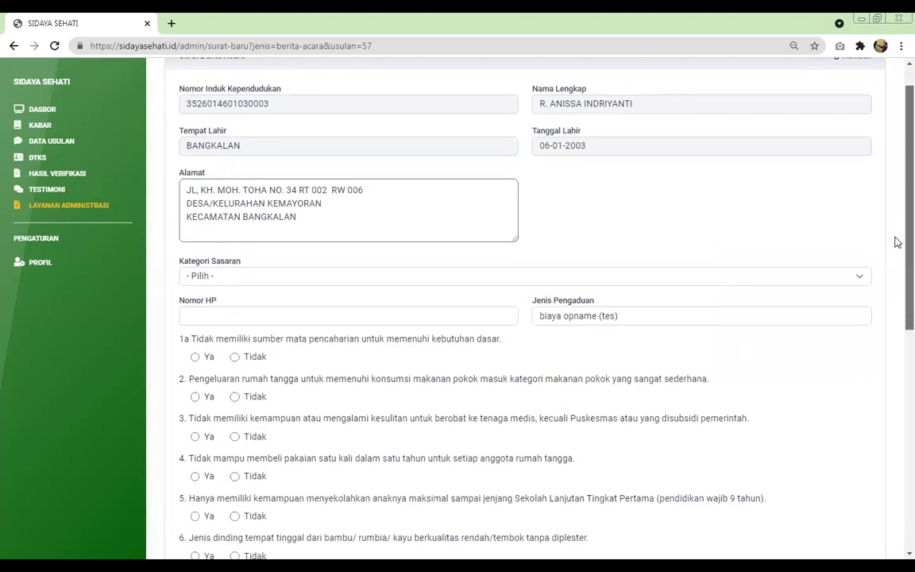
scroll(897, 250, "down", 1)
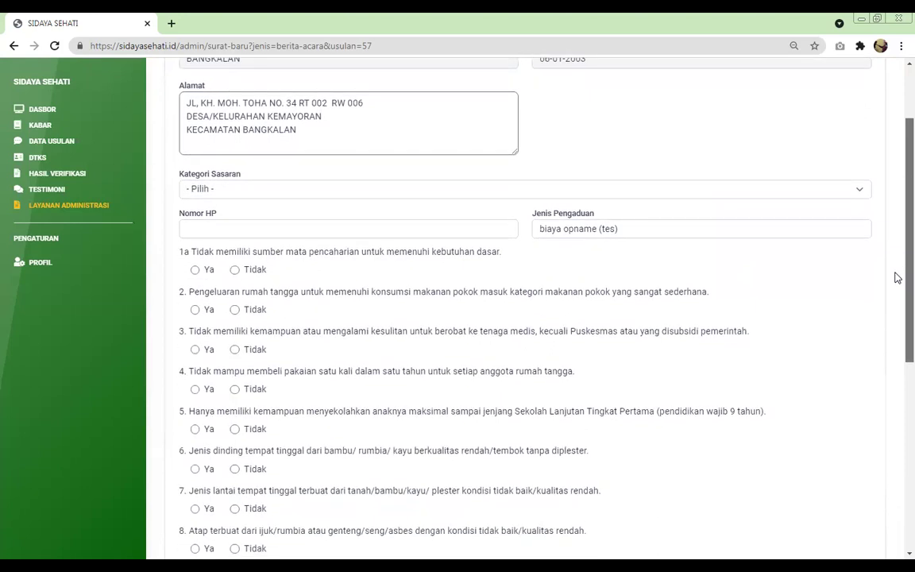
scroll(896, 286, "down", 1)
scroll(895, 297, "down", 1)
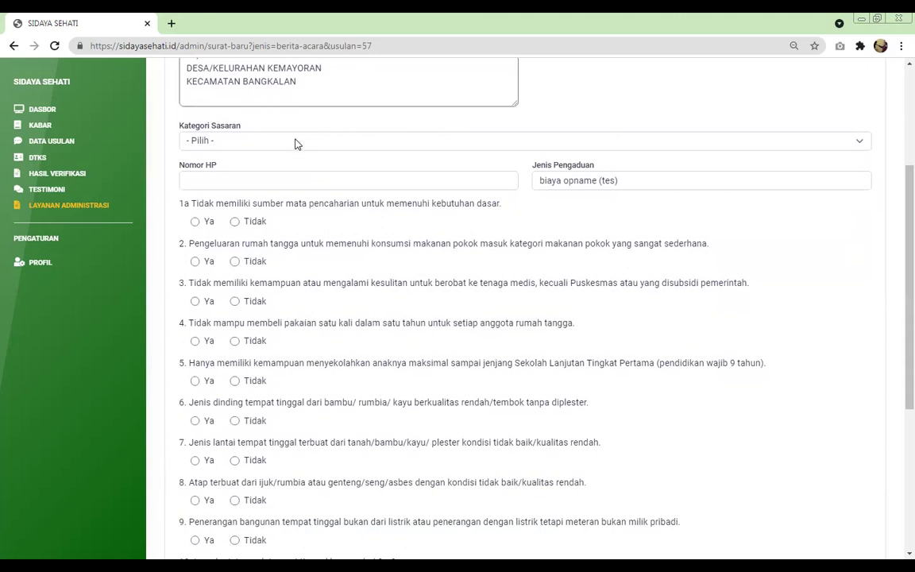
left_click(248, 147)
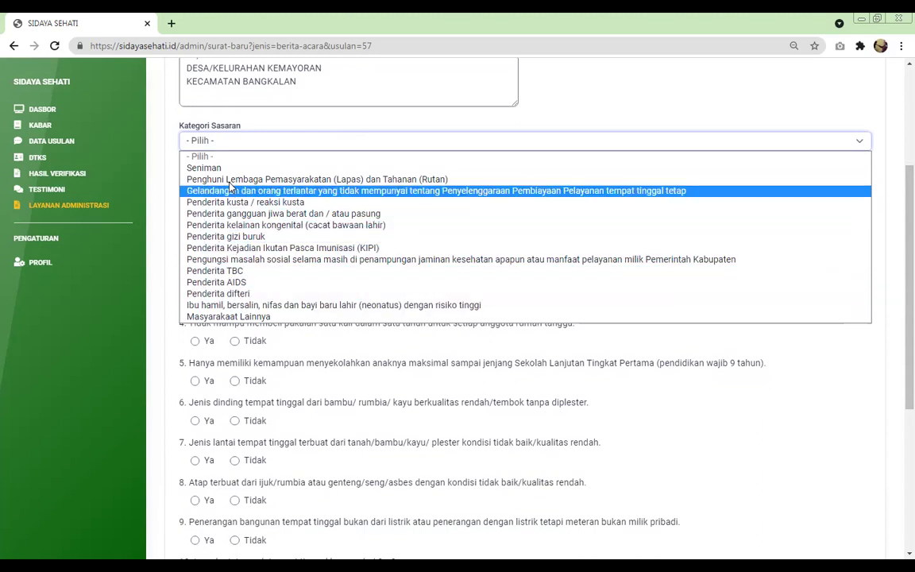
left_click(247, 317)
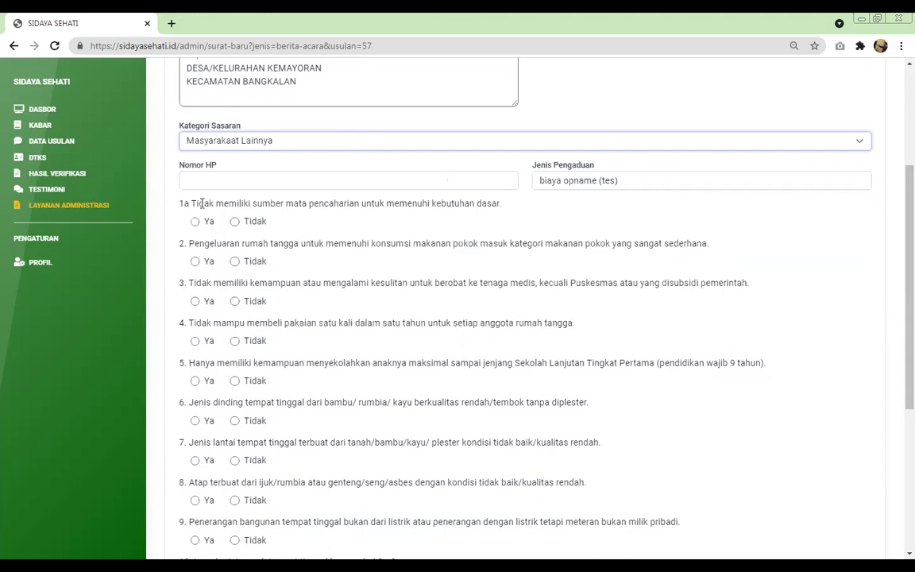
left_click(183, 164)
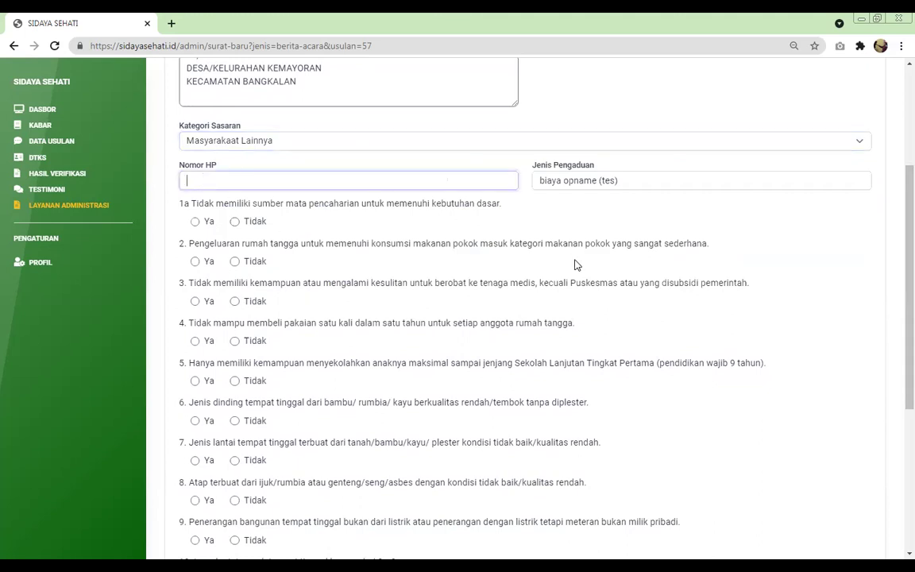
type("08111111111111")
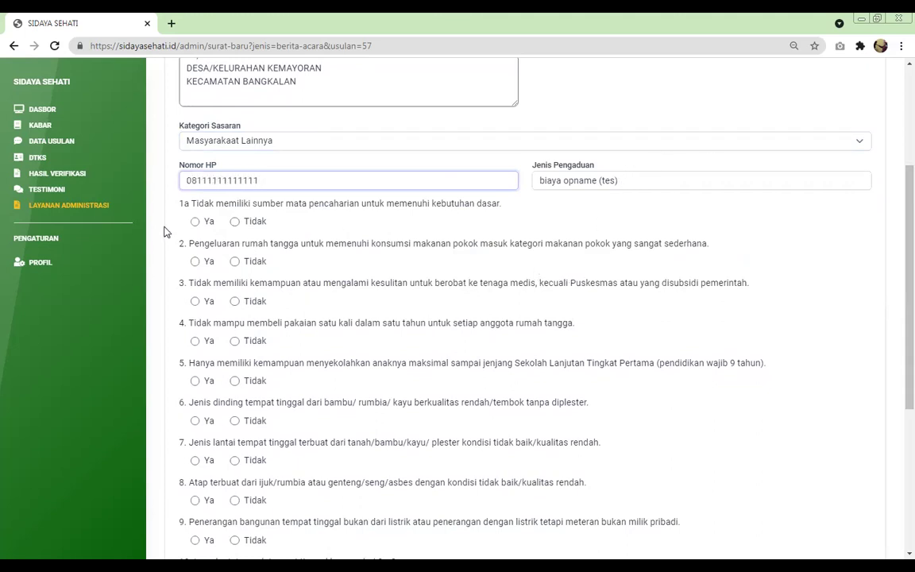
Step: Answer "Ya" to verification questions 1a through 7 of the Surat Berita Acara form
scroll(198, 187, "down", 1)
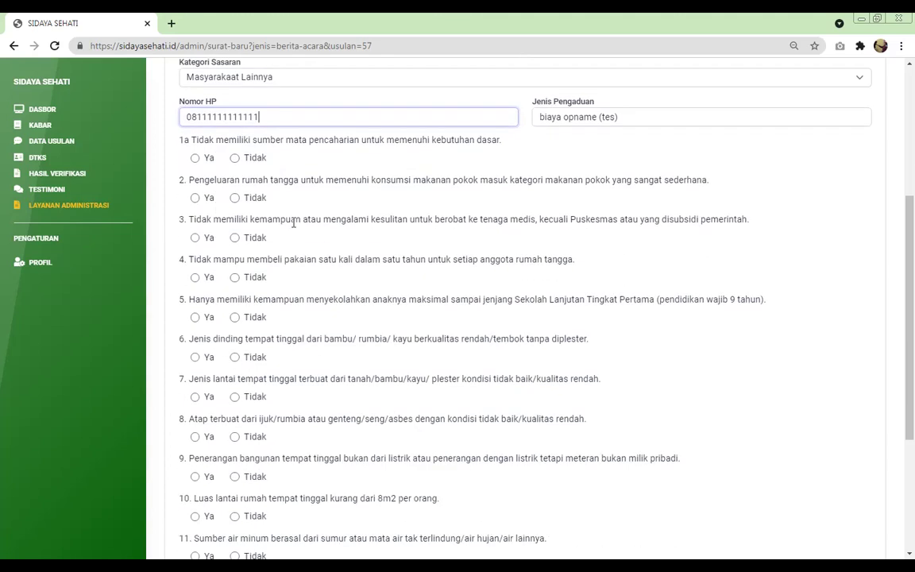
left_click(199, 161)
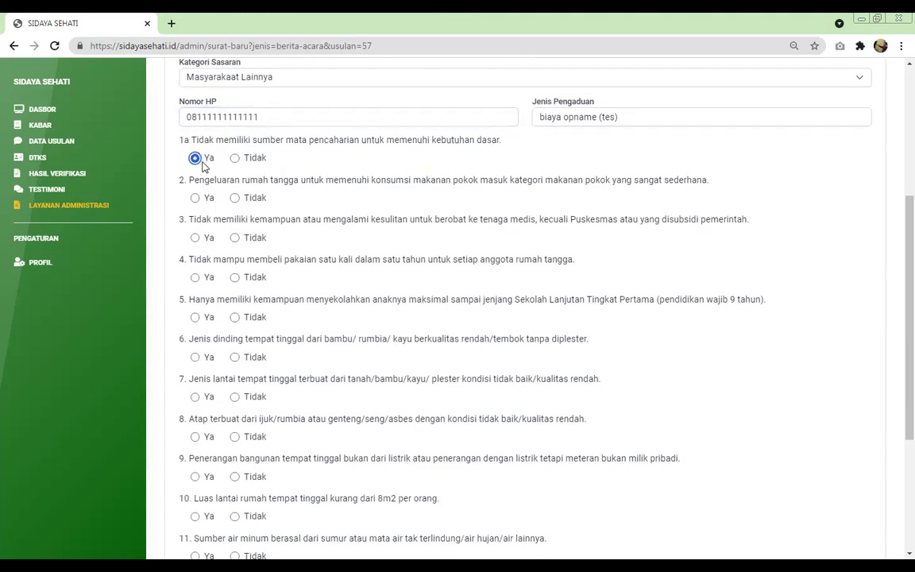
left_click(205, 200)
left_click(204, 238)
left_click(203, 277)
left_click(199, 317)
left_click(197, 357)
left_click(199, 399)
Step: Answer "Ya" to questions 8 and 10 and "Tidak" to questions 9 and 11, and review the answers
scroll(203, 404, "down", 3)
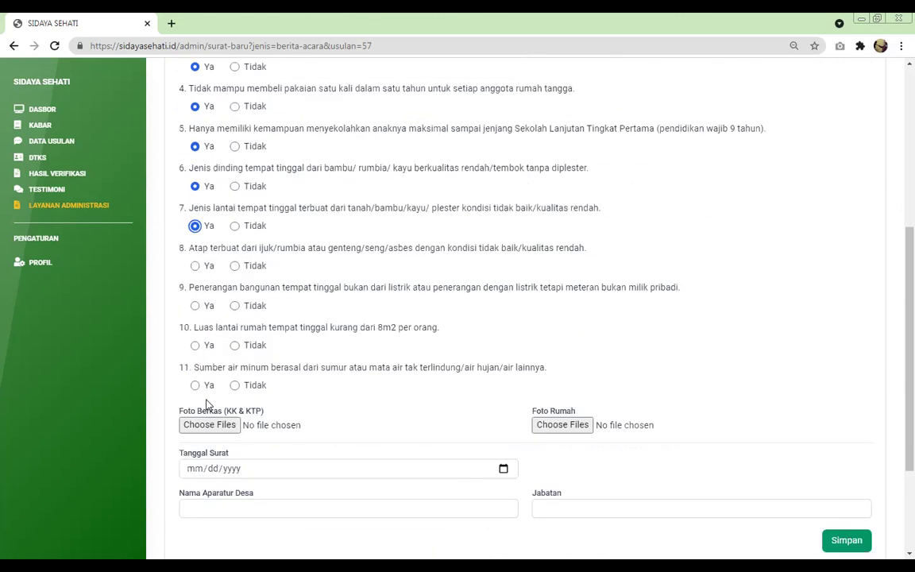
left_click(200, 246)
left_click(237, 286)
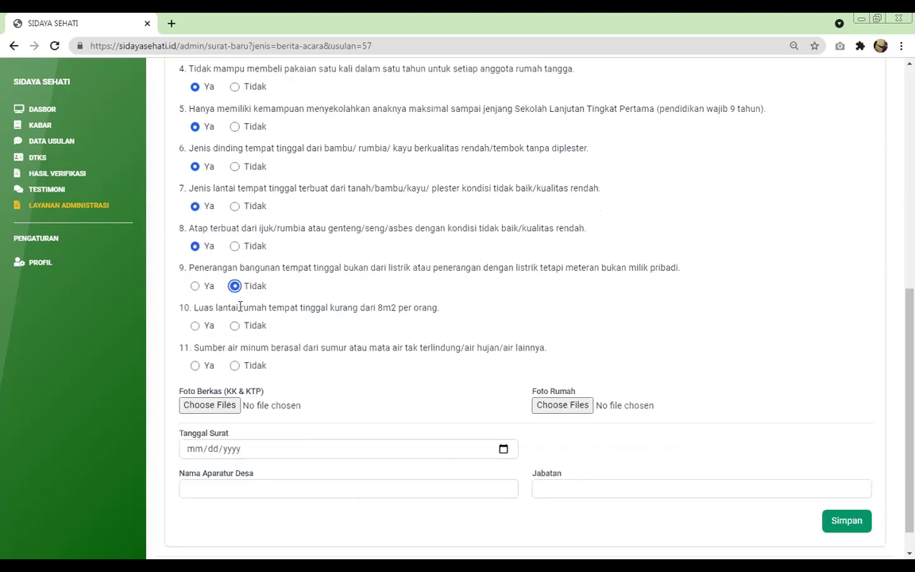
left_click(196, 325)
left_click(235, 366)
scroll(326, 320, "up", 2)
scroll(422, 268, "down", 2)
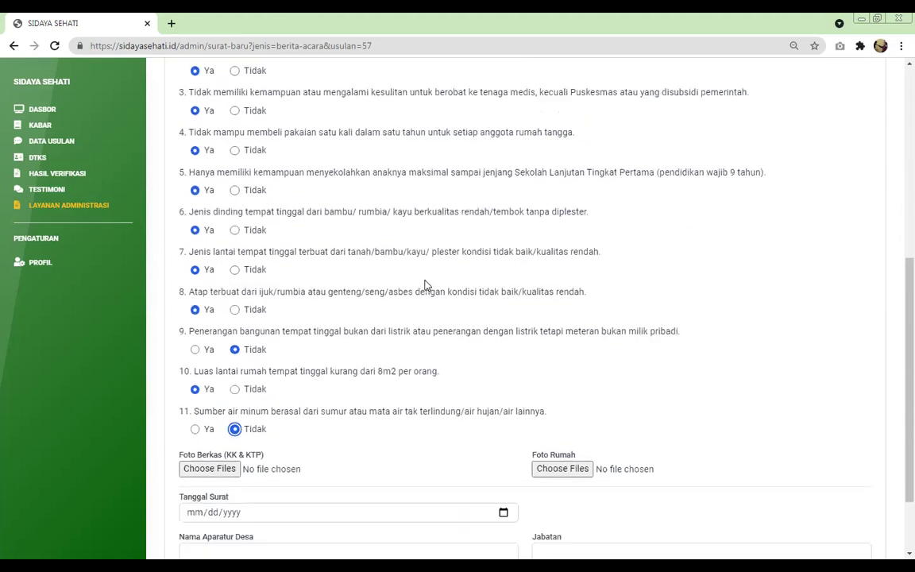
scroll(429, 307, "up", 2)
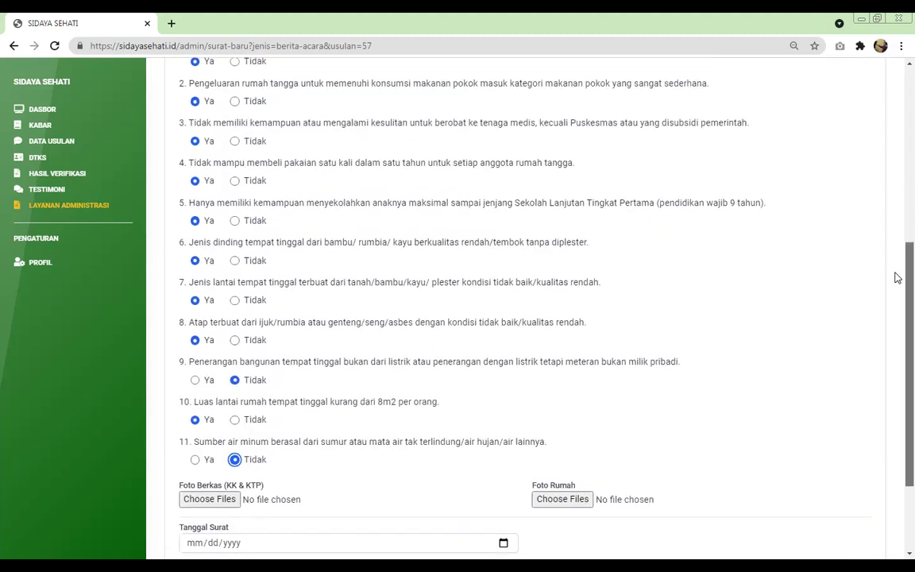
Step: Attach KK.jpg and KTP.jpg from the "contoh gambar" folder as the Foto Berkas (KK & KTP) files
scroll(895, 318, "down", 2)
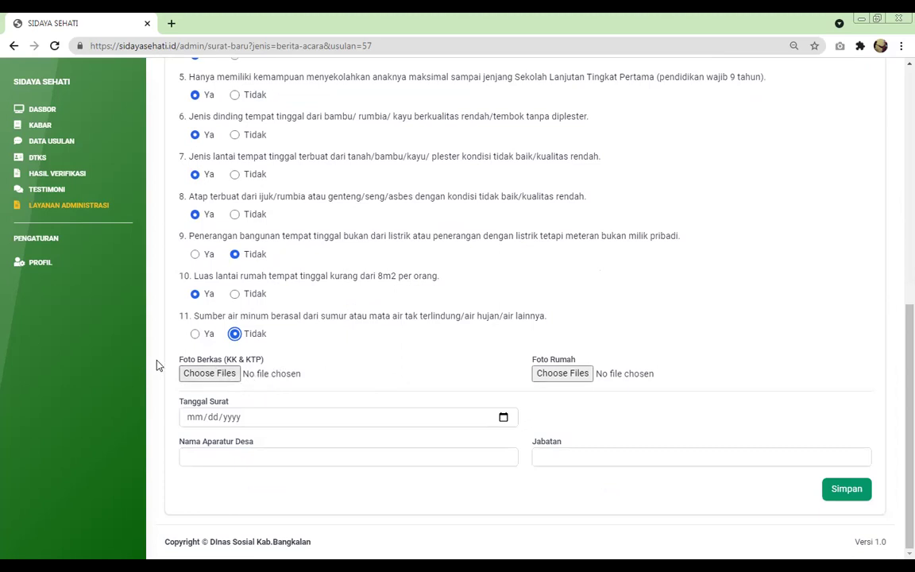
left_click(225, 376)
left_click(386, 289)
left_click(389, 302, "ctrl")
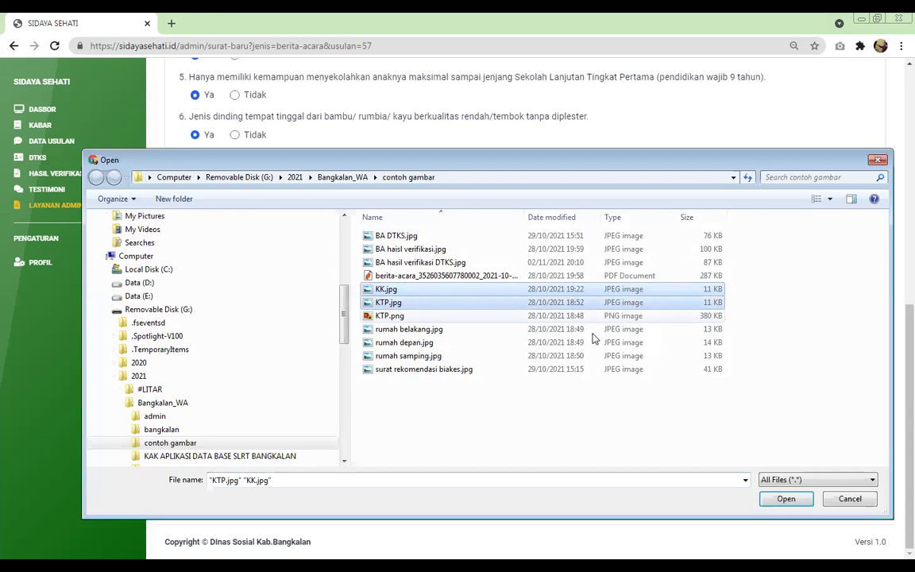
left_click(786, 498)
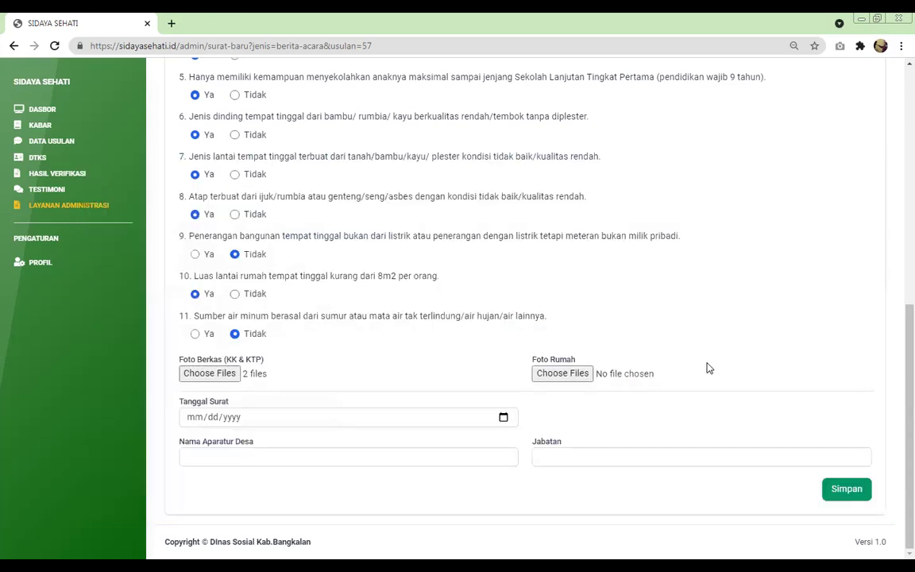
Step: Attach rumah belakang.jpg, rumah depan.jpg and rumah samping.jpg as the Foto Rumah files
left_click(567, 375)
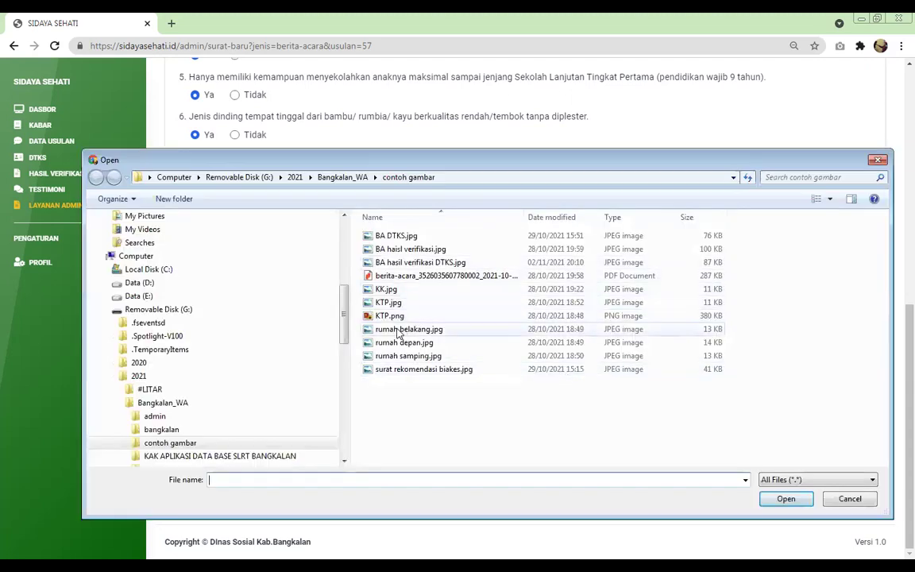
left_click(400, 330)
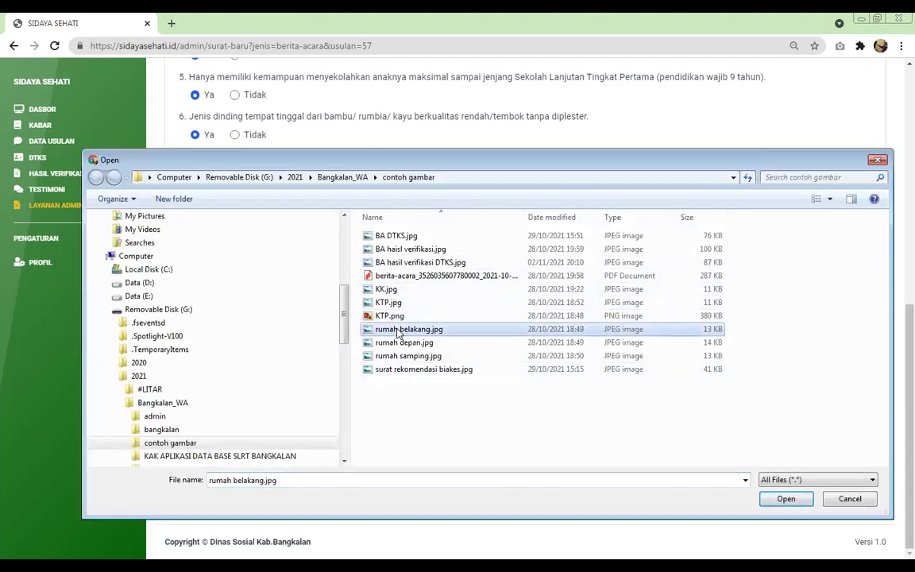
left_click(406, 343, "ctrl")
left_click(403, 357, "ctrl")
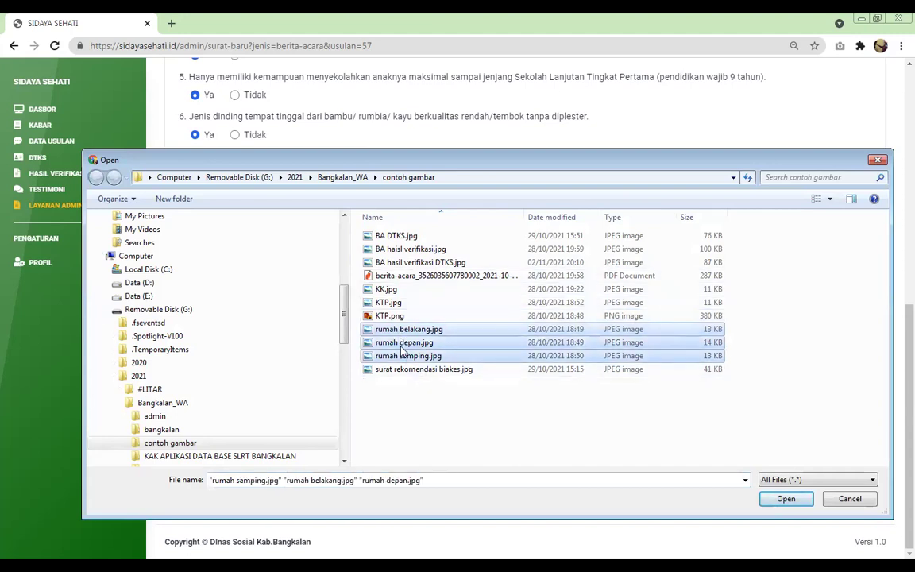
left_click(786, 498)
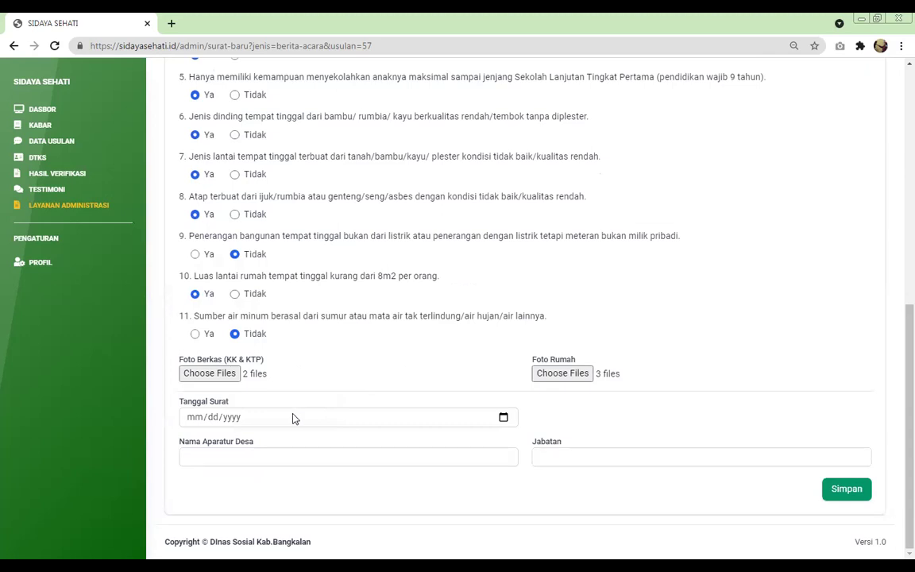
Step: Set the letter date (Tanggal Surat) to 11/05/2021
left_click(486, 418)
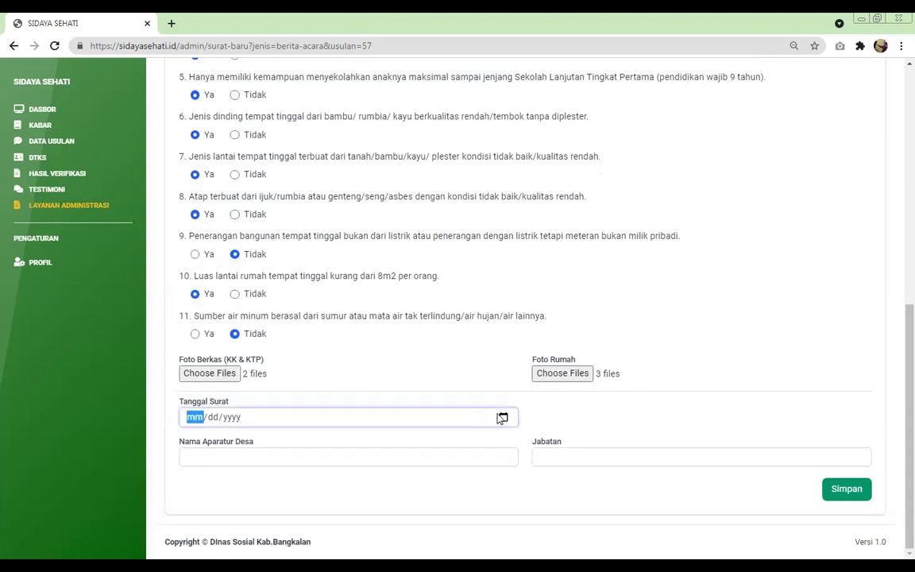
left_click(503, 418)
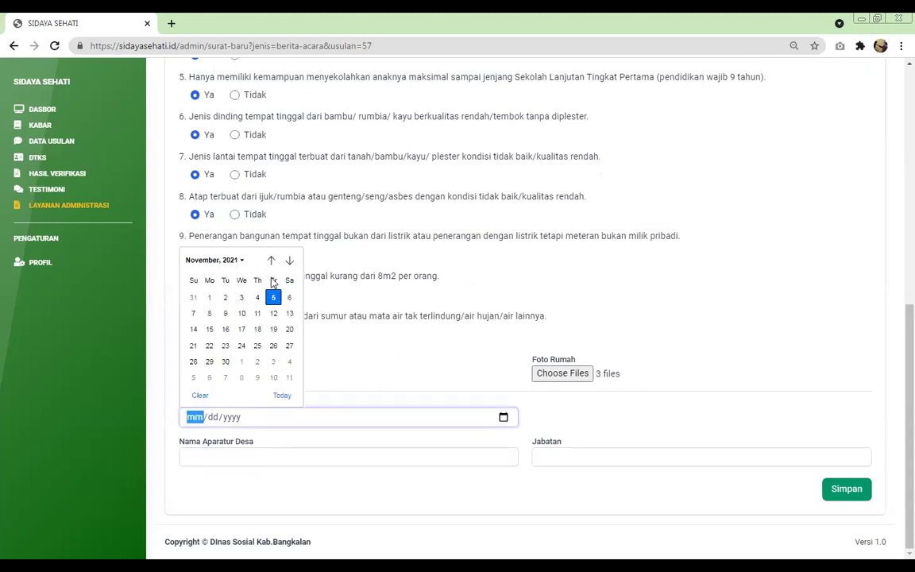
left_click(274, 299)
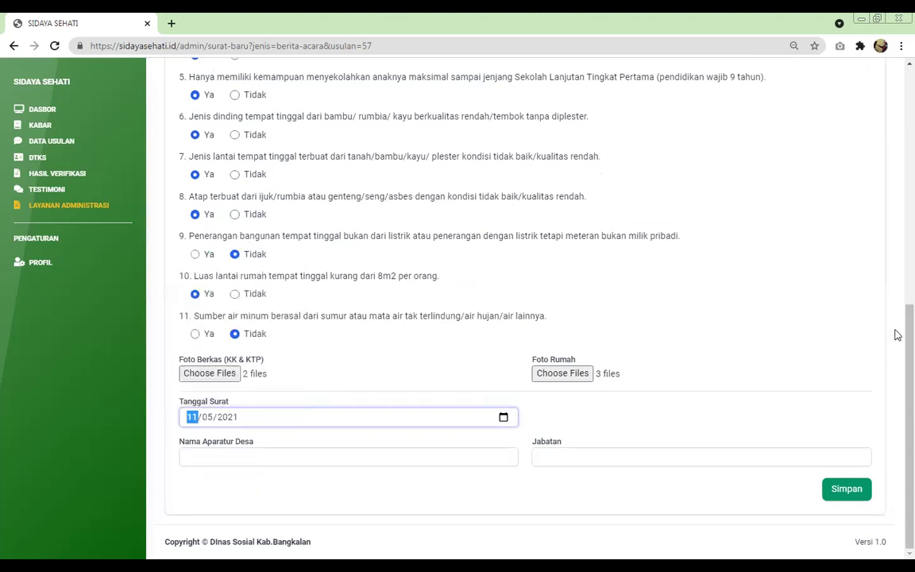
Step: Enter the village official's name with "kepala desa" as Jabatan, and save the Surat Berita Acara
left_click(238, 457)
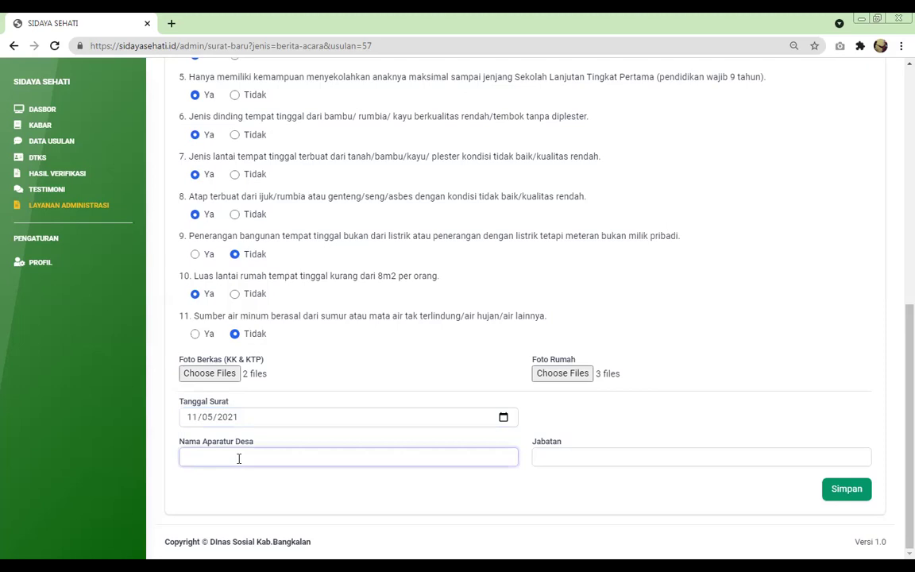
key("Tab")
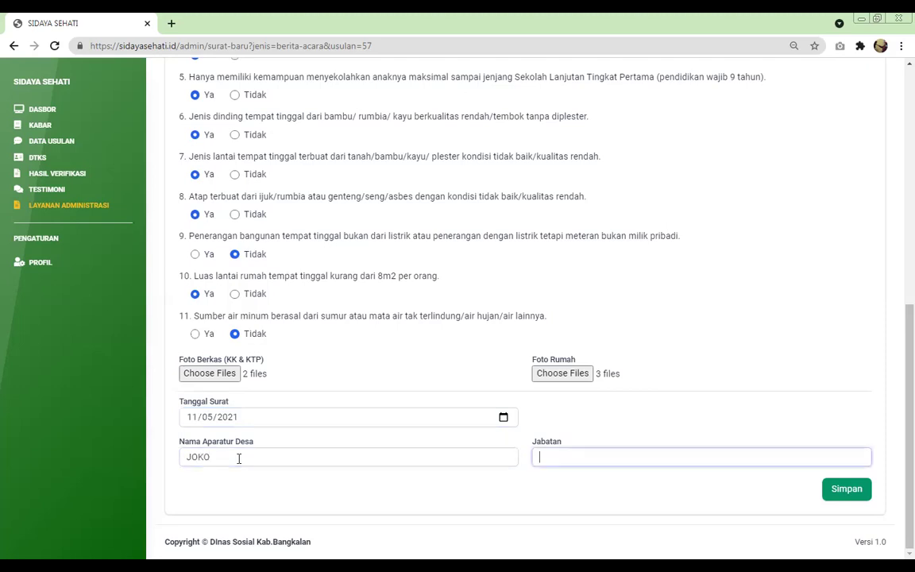
type("kepala desa")
left_click(845, 491)
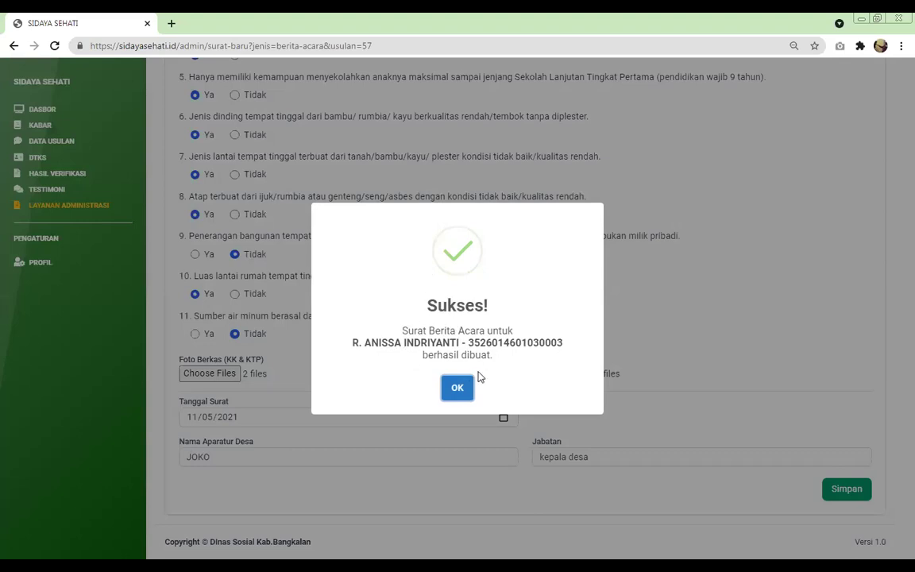
left_click(459, 394)
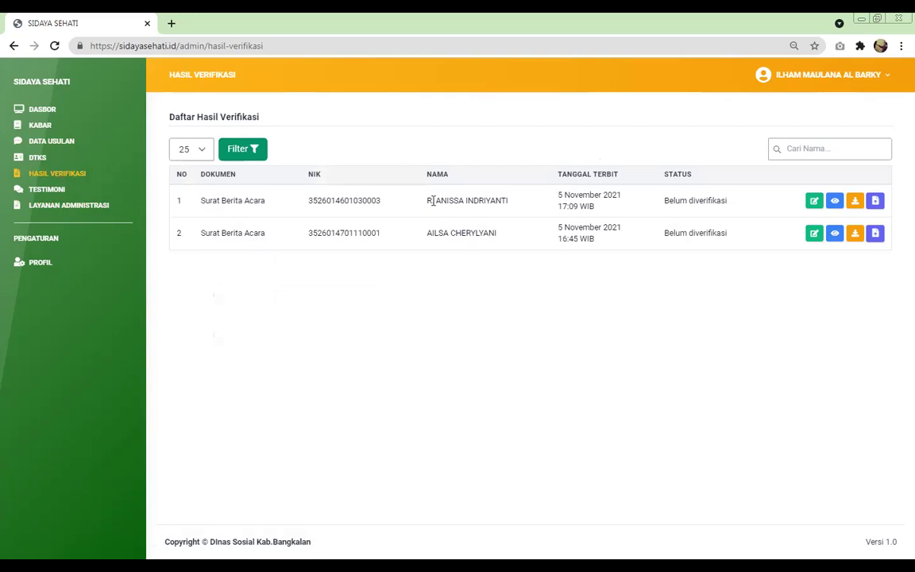
Step: Review the first Surat Berita Acara record's details, checking its Foto Hasil Verifikasi and Status Verifikasi, and close them
left_click_drag(426, 200, 529, 204)
left_click(666, 198)
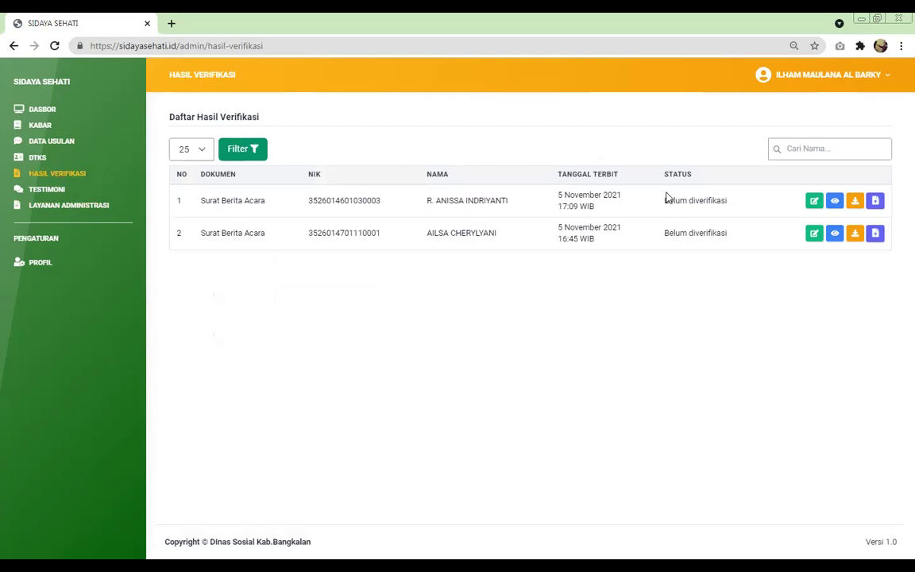
left_click(835, 202)
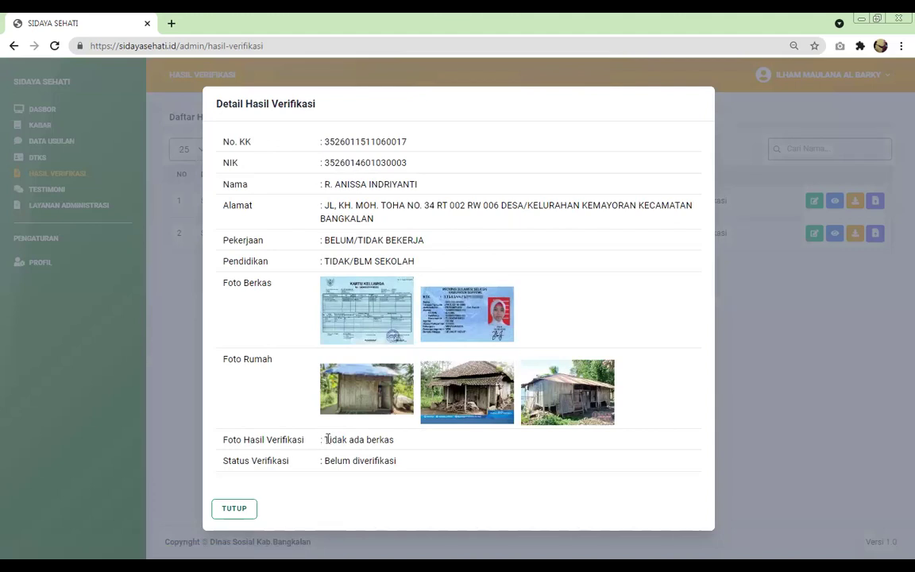
left_click_drag(326, 439, 422, 442)
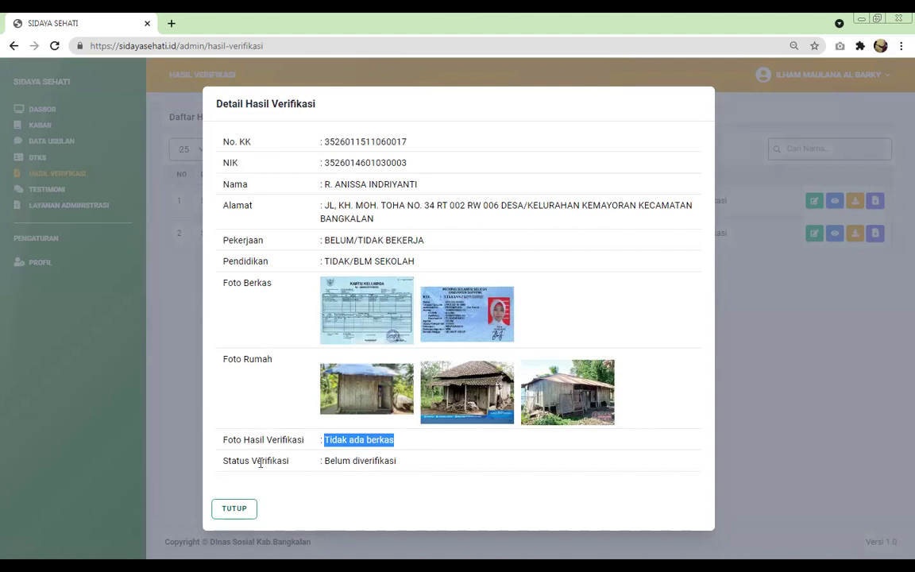
left_click(324, 461)
left_click_drag(326, 460, 414, 466)
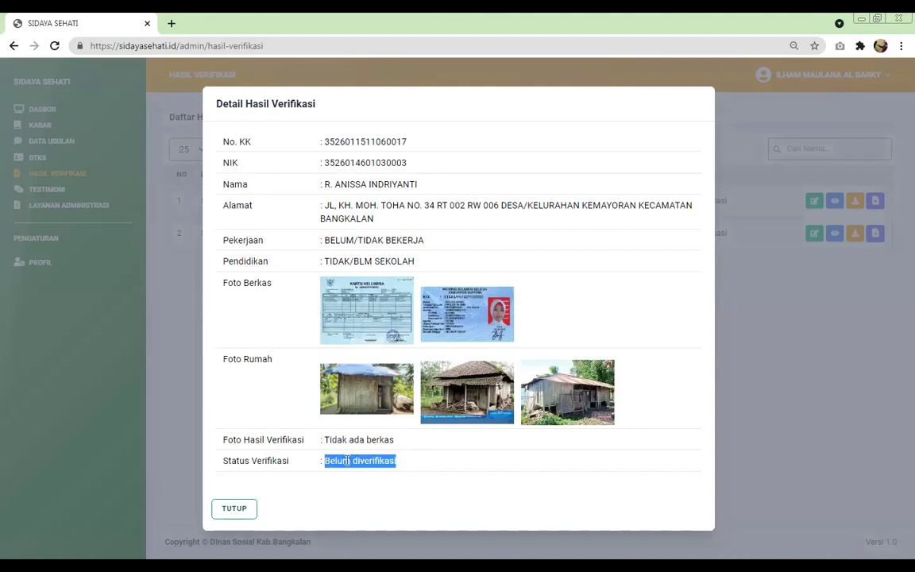
left_click(390, 458)
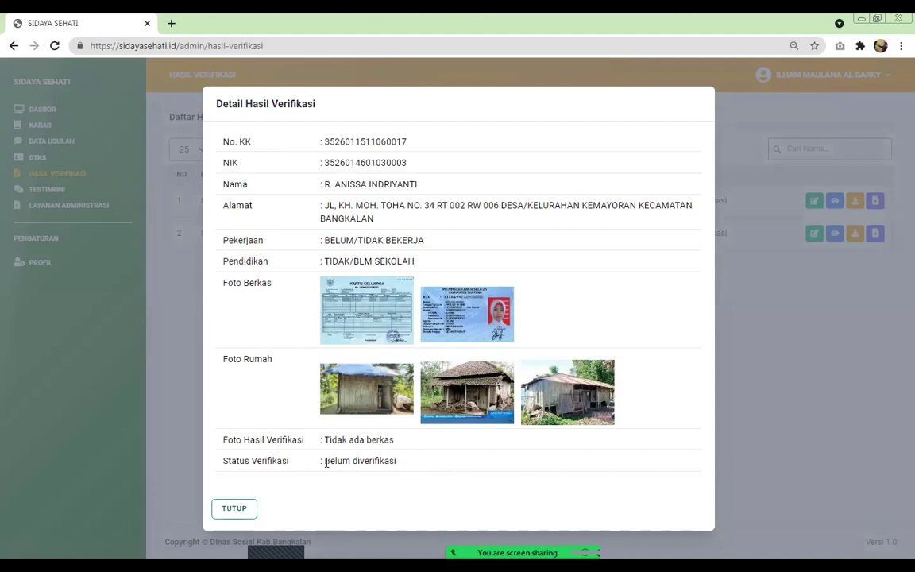
left_click_drag(325, 463, 359, 463)
left_click(277, 495)
left_click(236, 508)
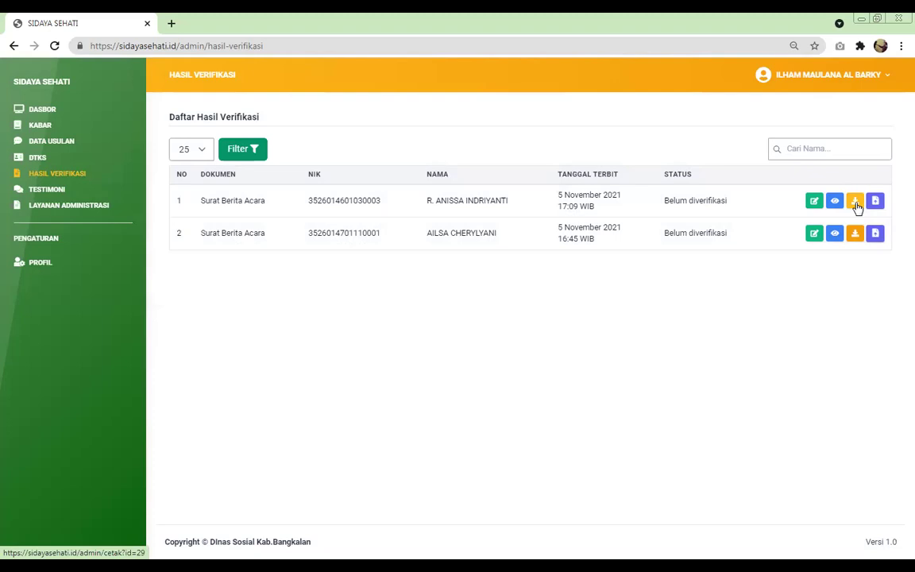
Step: Download the first record's berita acara document, open it in Word and enable editing
left_click(854, 202)
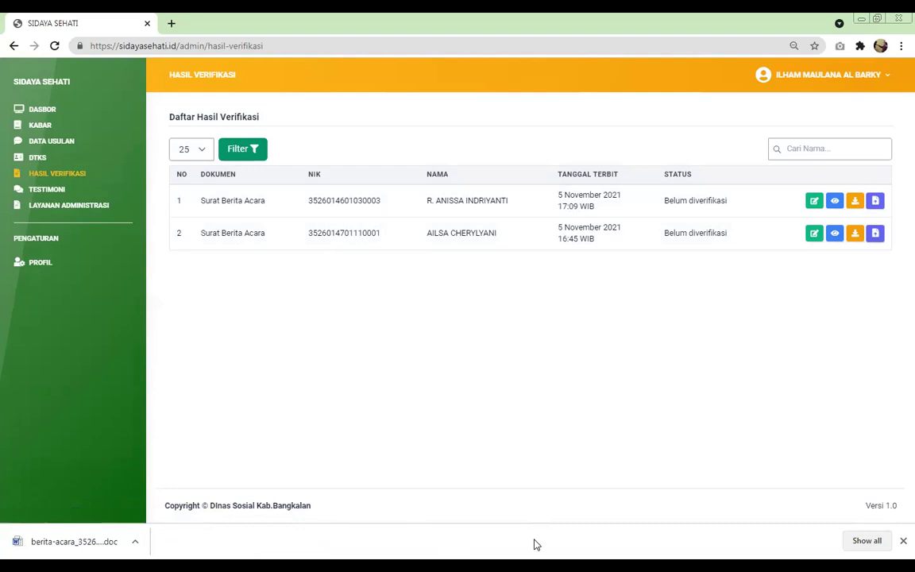
left_click(35, 543)
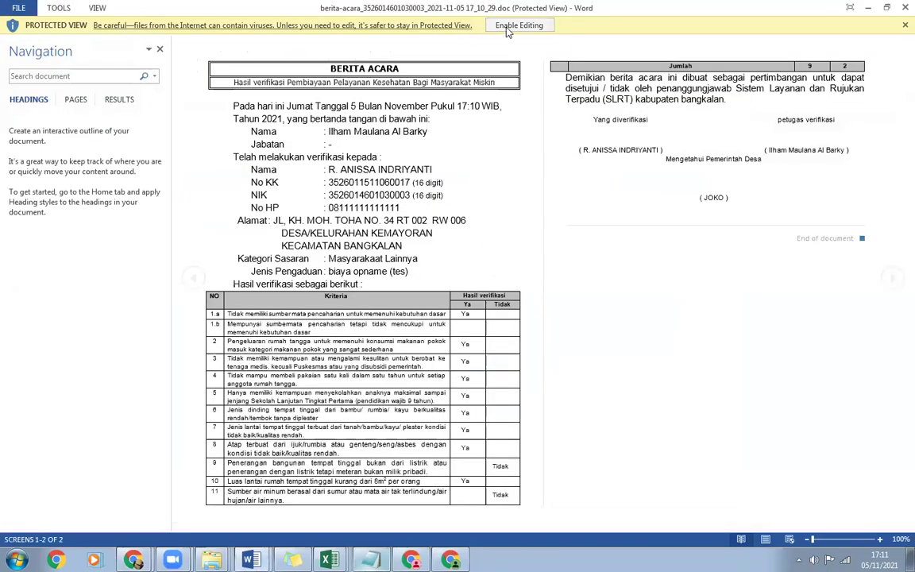
left_click(494, 26)
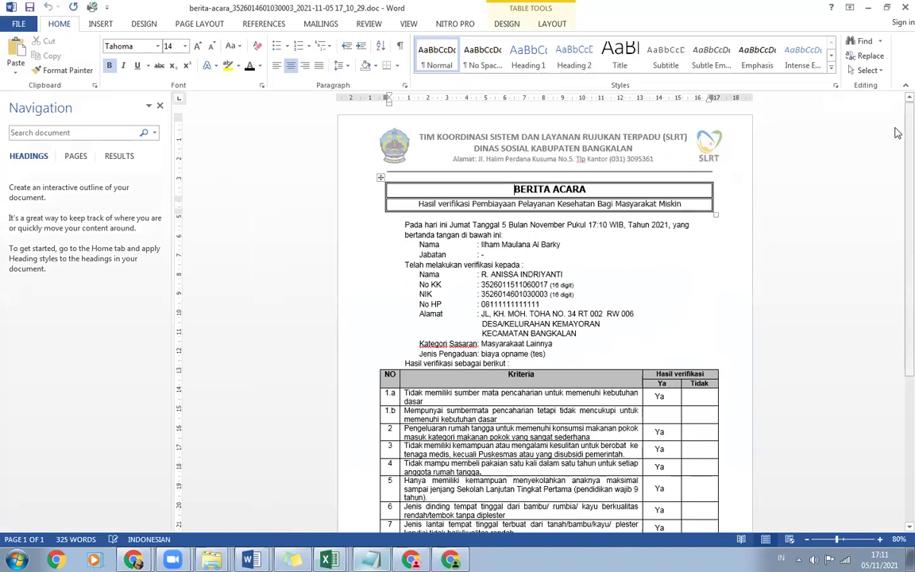
Step: Read through the berita acara down to the three signature spaces below the criteria table, and close the document
scroll(897, 153, "down", 3)
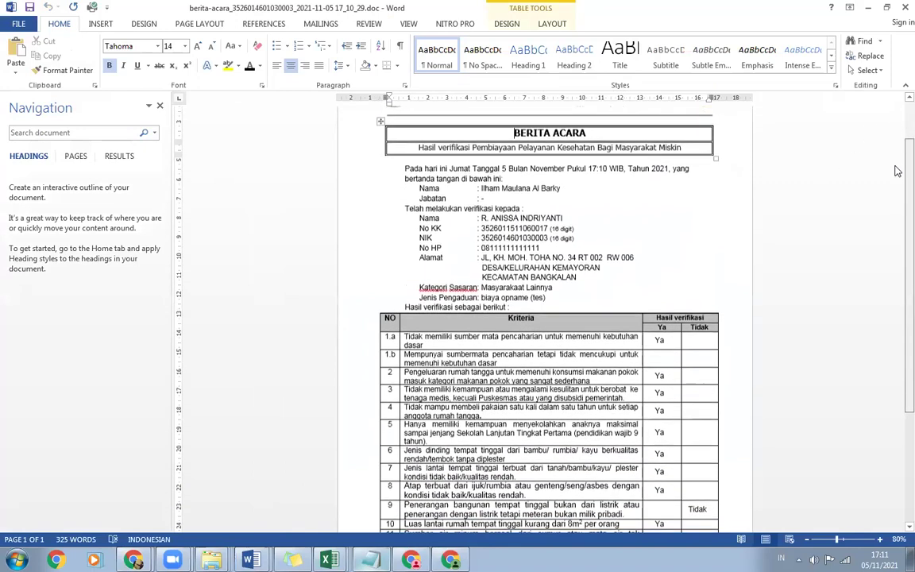
scroll(894, 214, "down", 3)
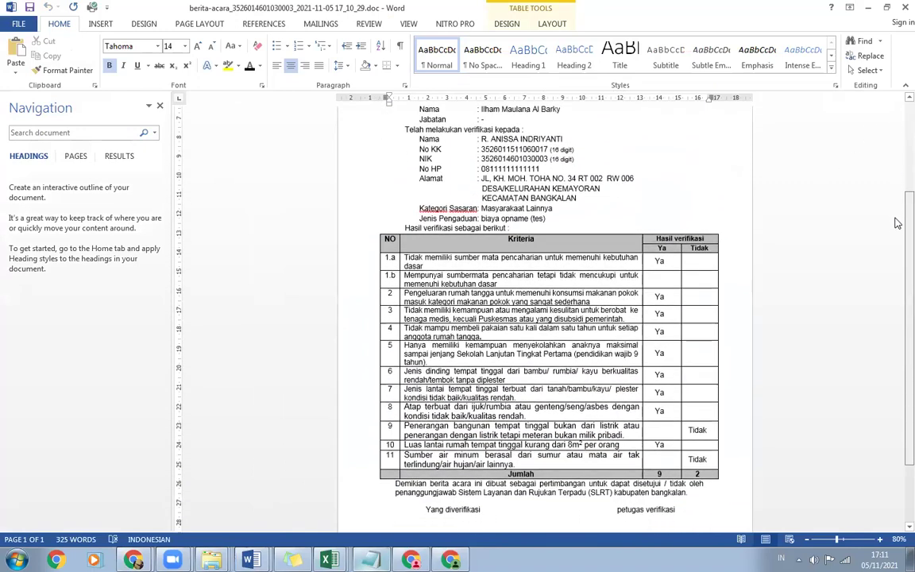
scroll(893, 262, "down", 2)
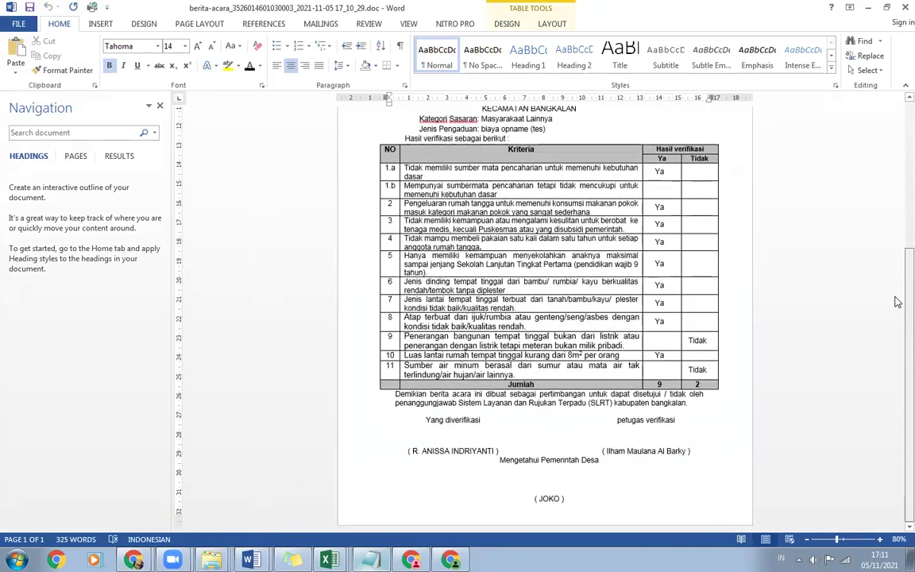
left_click(438, 411)
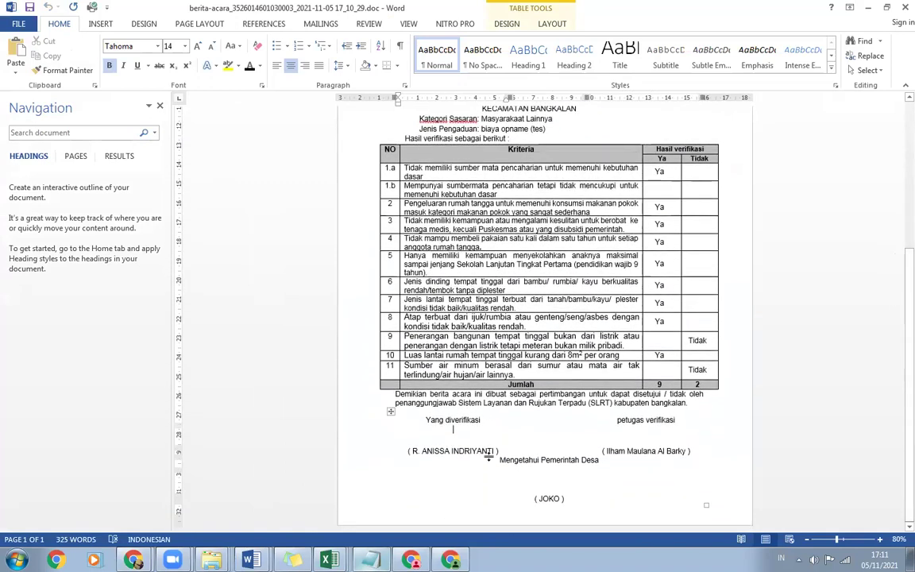
left_click(548, 479)
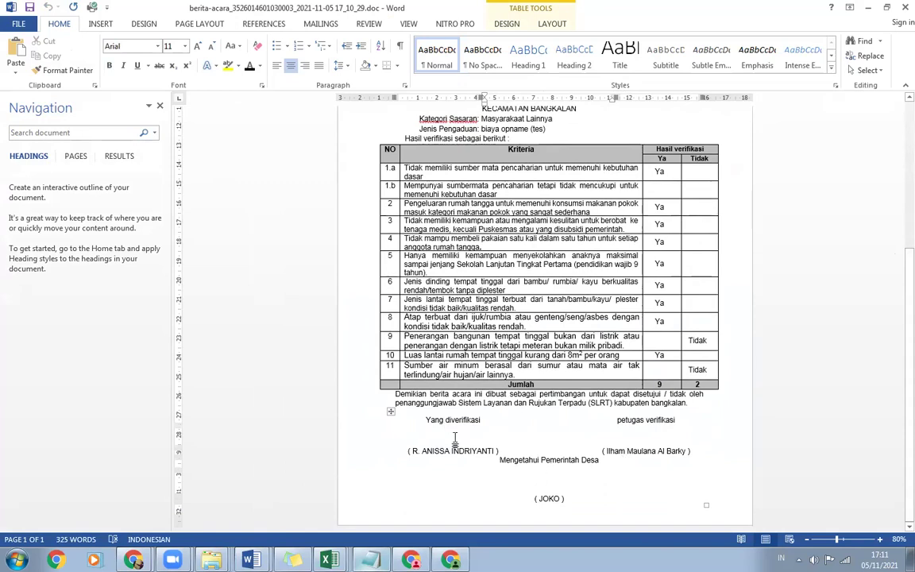
left_click(636, 433)
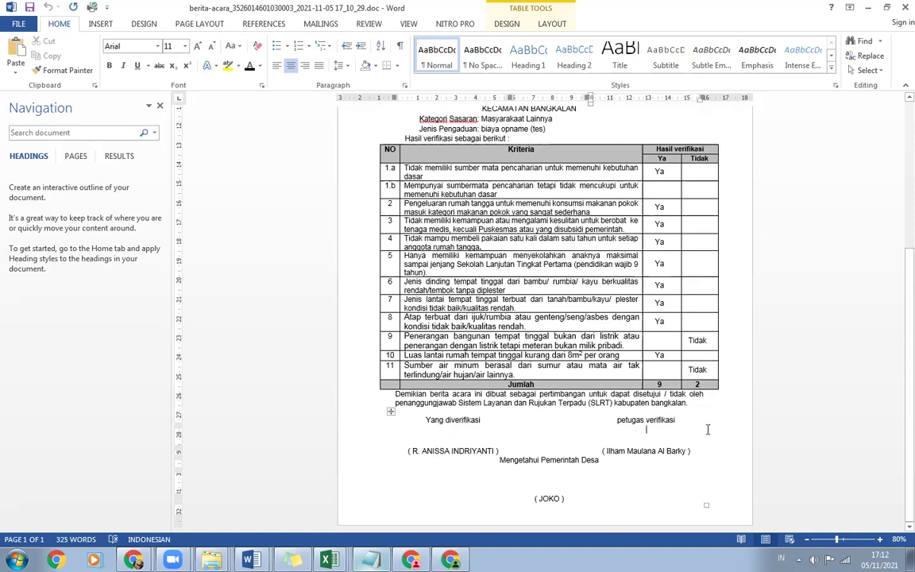
left_click(903, 8)
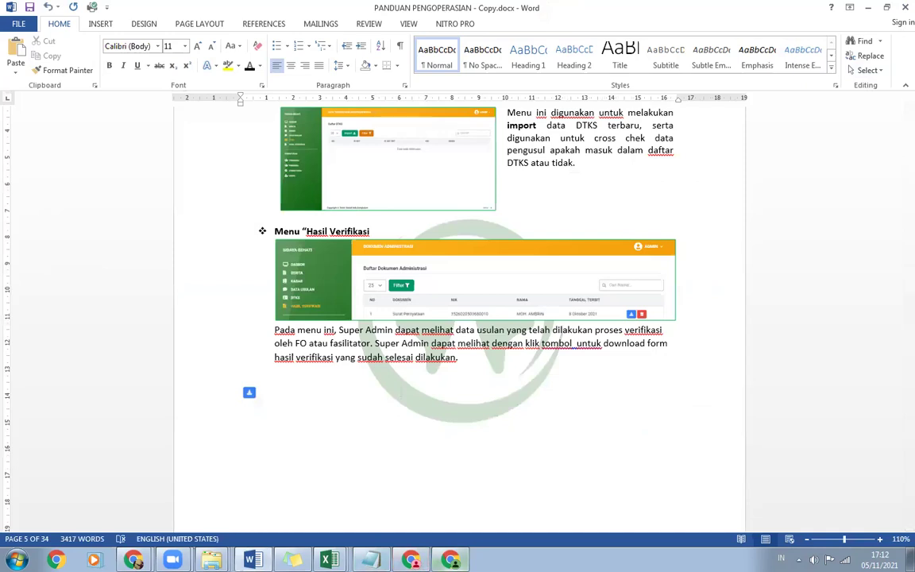
Step: Switch back to SIDAYA SEHATI in Chrome, and upload and save BA haisl verifikasi.jpg as the first record's verification result file
mouse_move(134, 560)
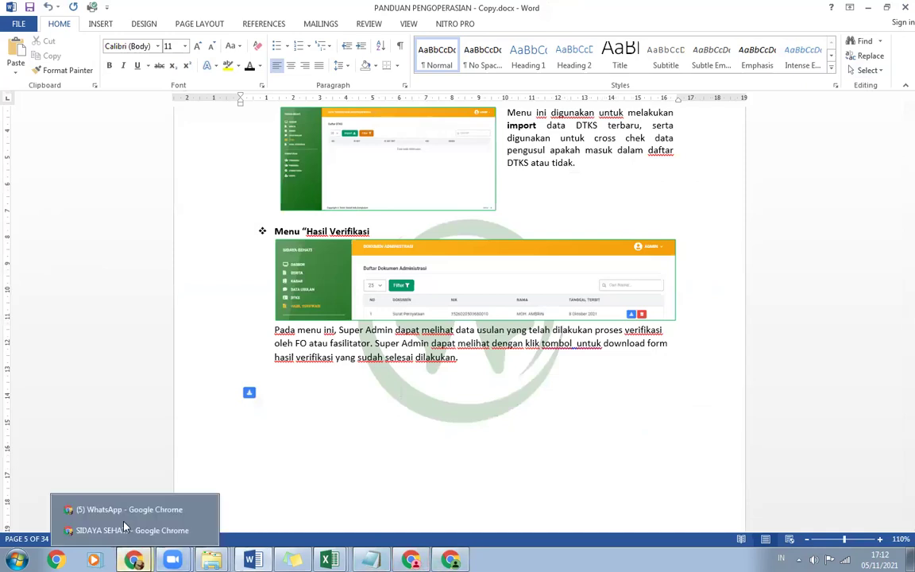
left_click(124, 527)
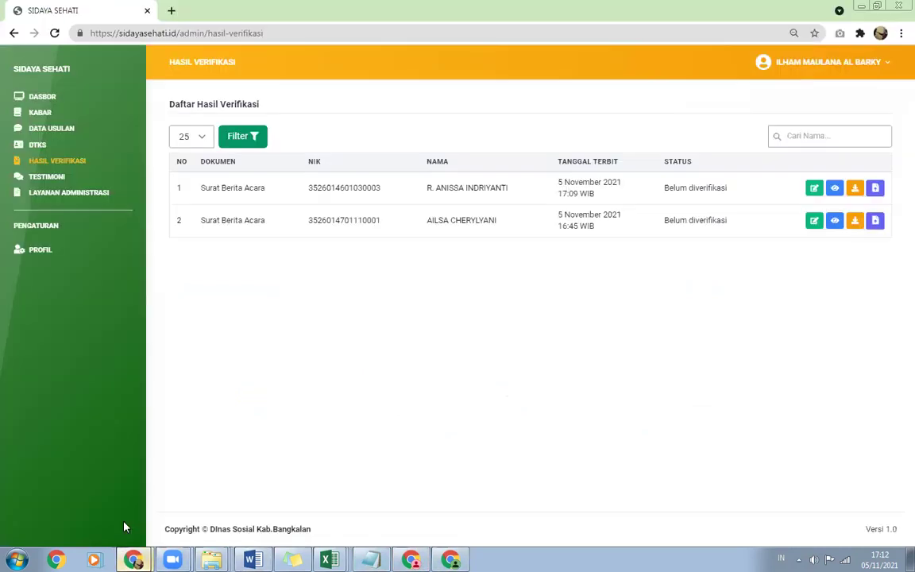
left_click(876, 193)
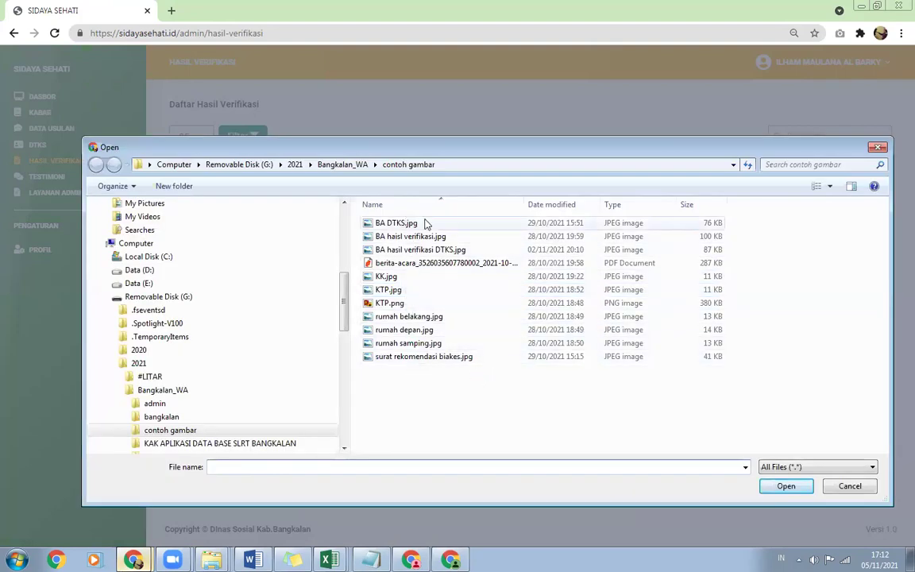
left_click(390, 236)
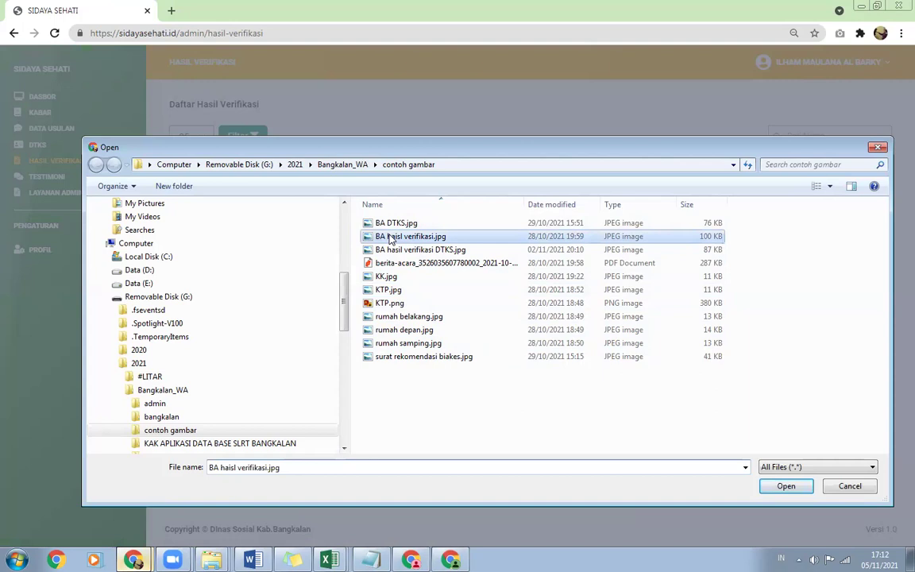
left_click(785, 486)
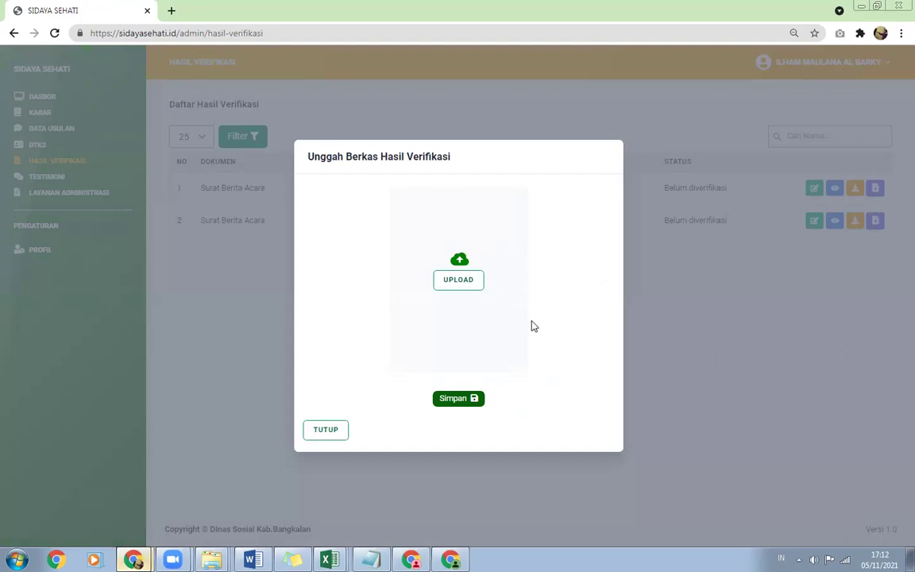
mouse_move(508, 295)
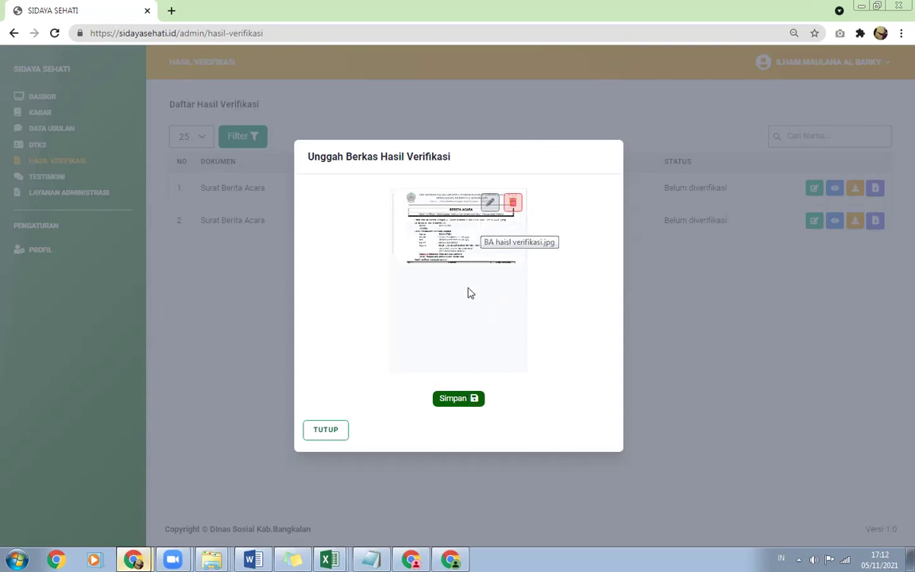
left_click(461, 400)
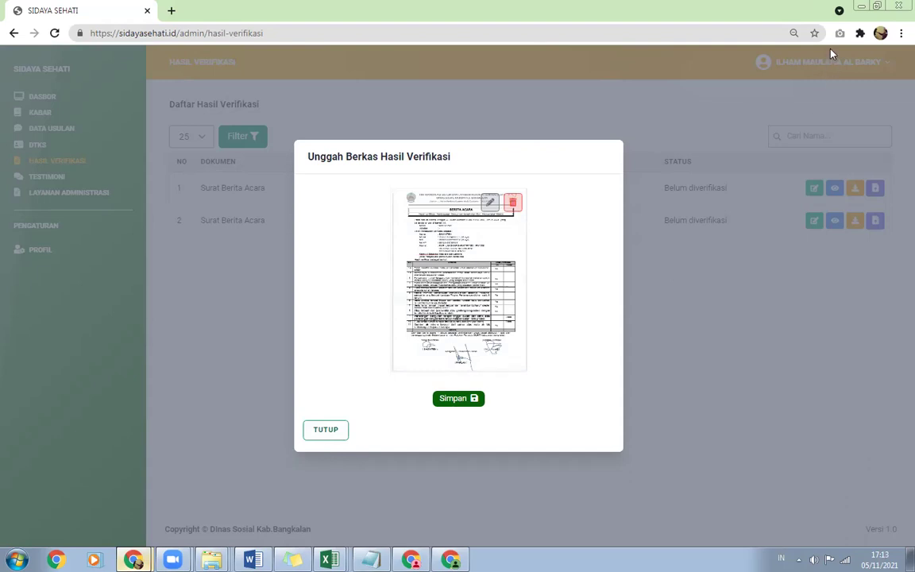
left_click(324, 435)
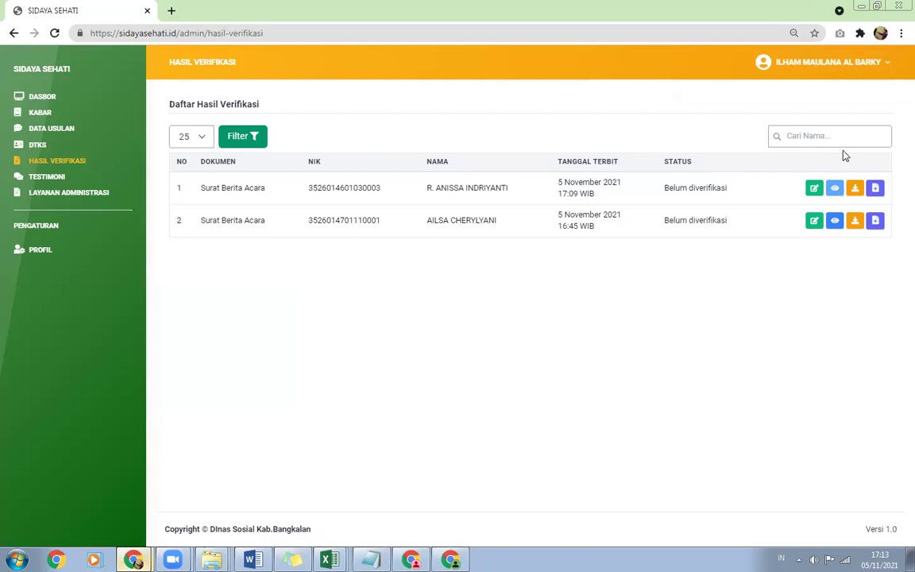
Step: Check the uploaded Foto Hasil Verifikasi in the first record's verification details, and close them
left_click(835, 189)
scroll(405, 385, "down", 2)
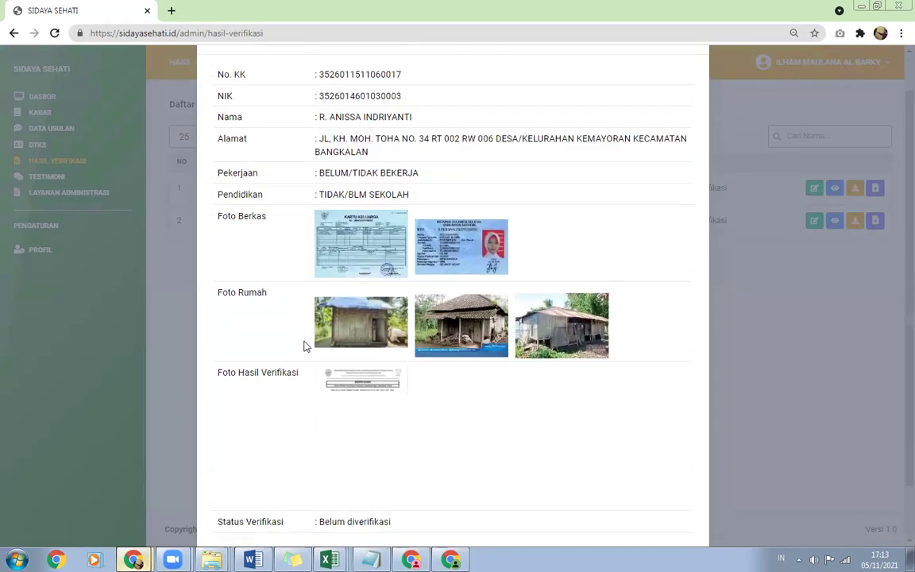
scroll(318, 347, "down", 2)
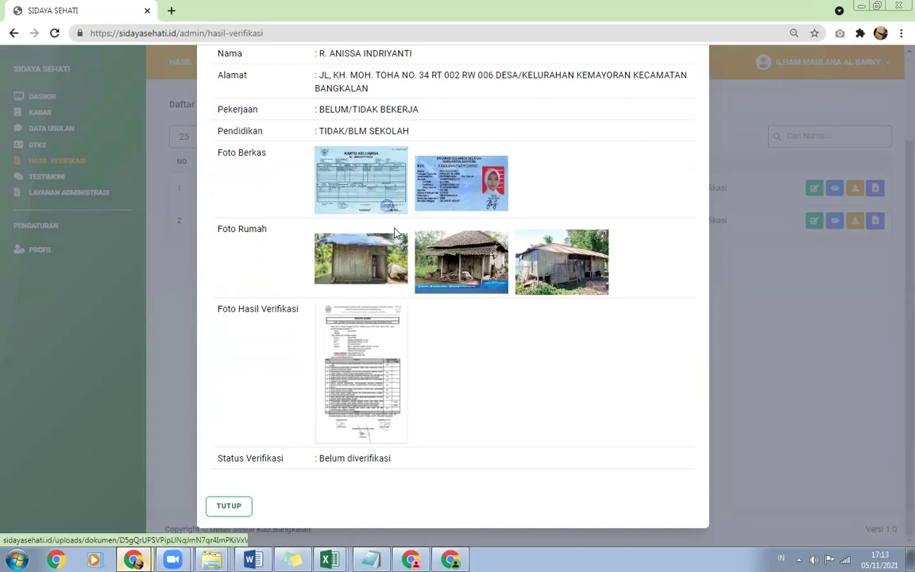
left_click(242, 505)
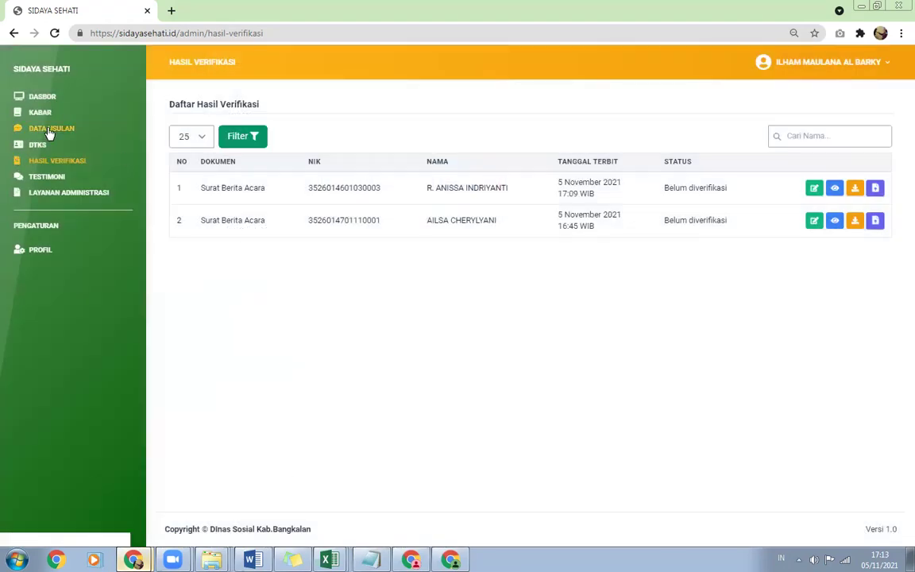
Step: Mark the first proposal in Data Usulan as surveyed (Sudah Survey) and confirm it
left_click(49, 131)
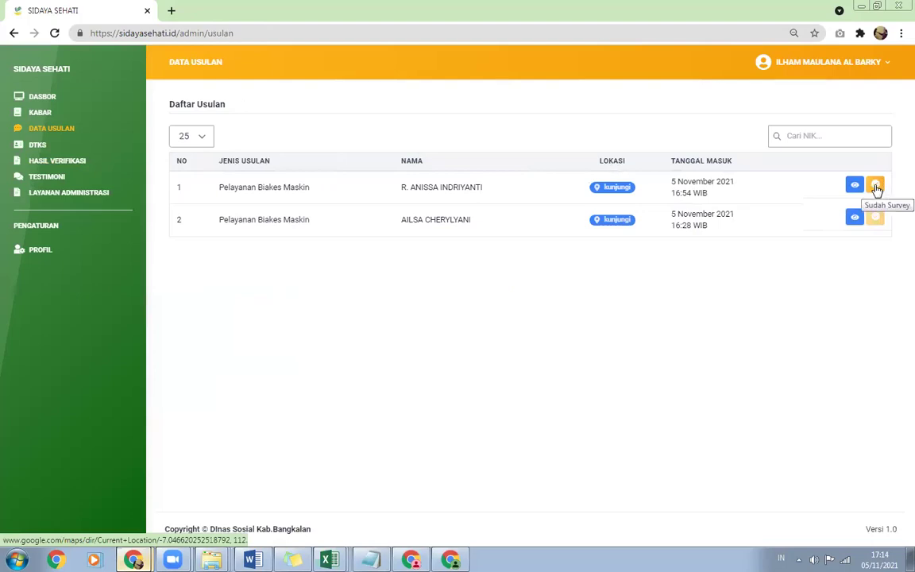
left_click(875, 186)
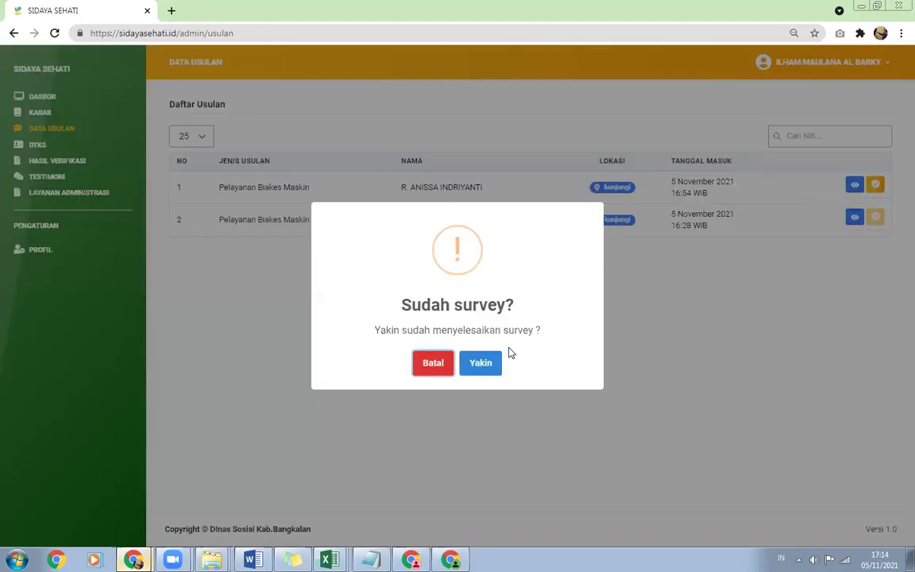
left_click(484, 369)
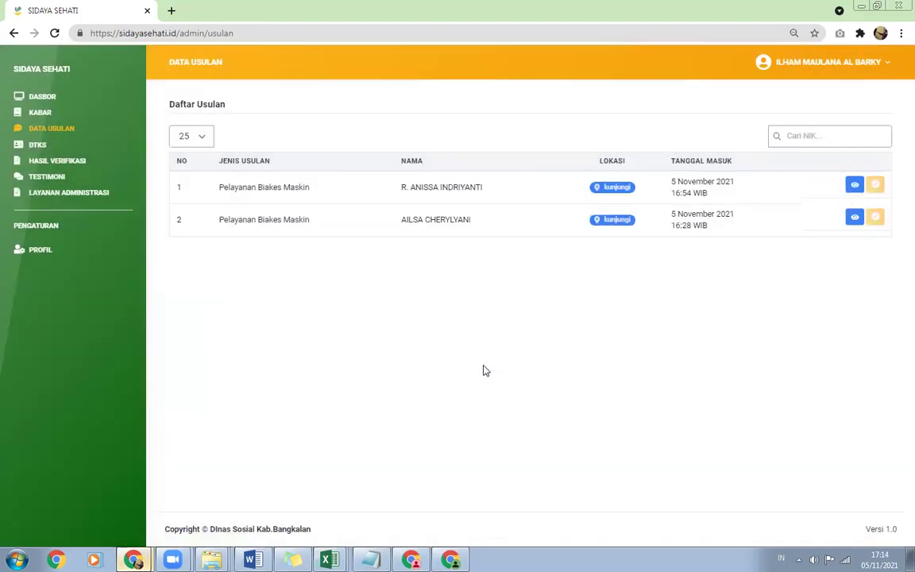